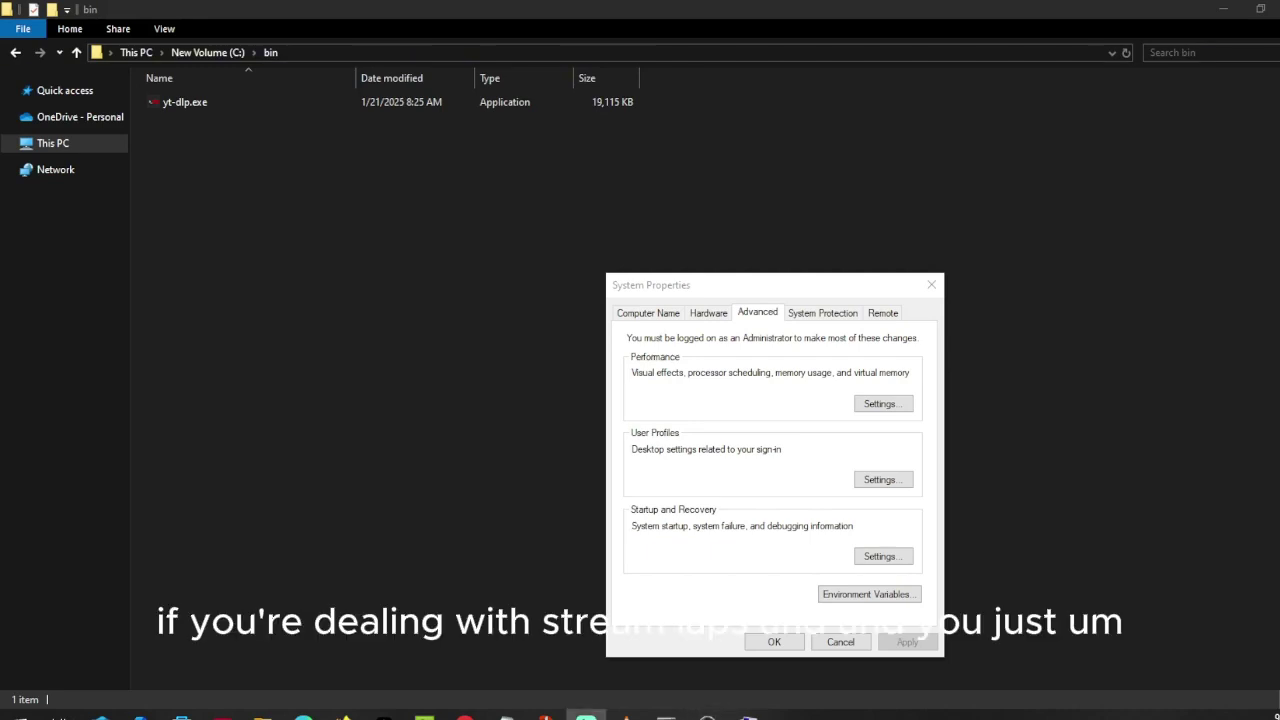
Switch to Streamlabs Desktop and set the Window Capture source to the Chrome window playing the Demon Slayer YouTube video
click(586, 716)
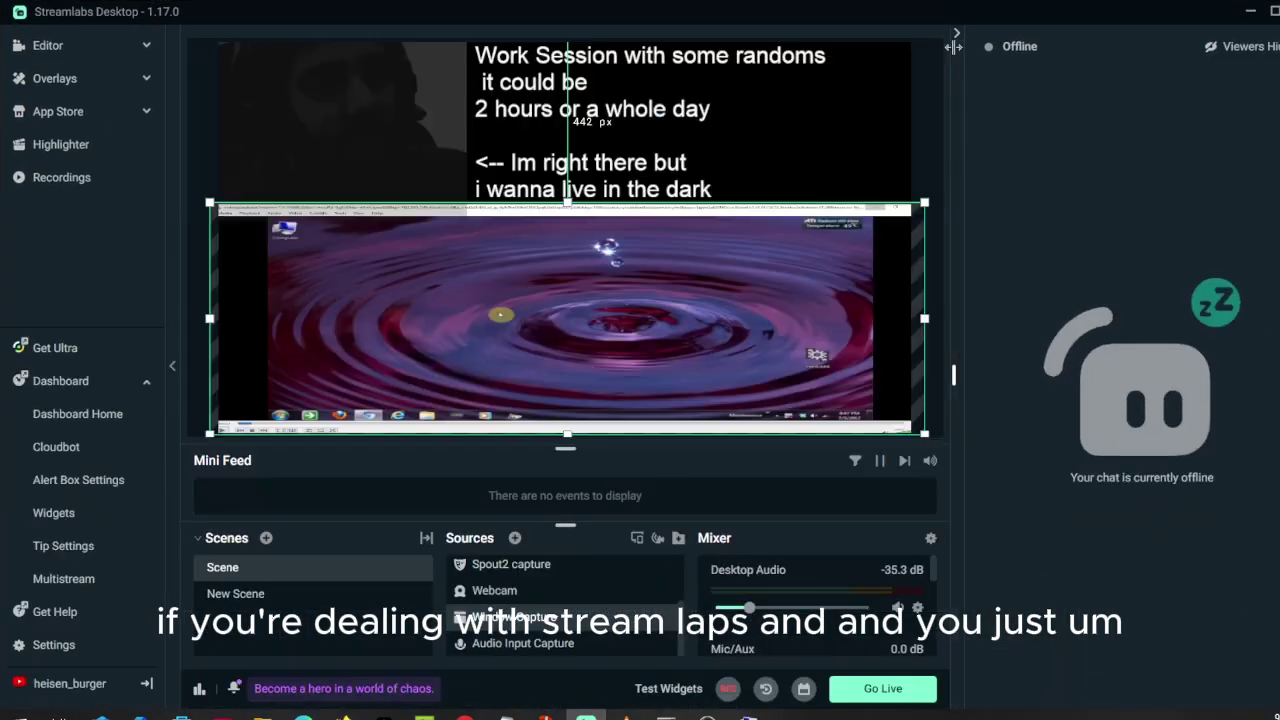
double_click(530, 617)
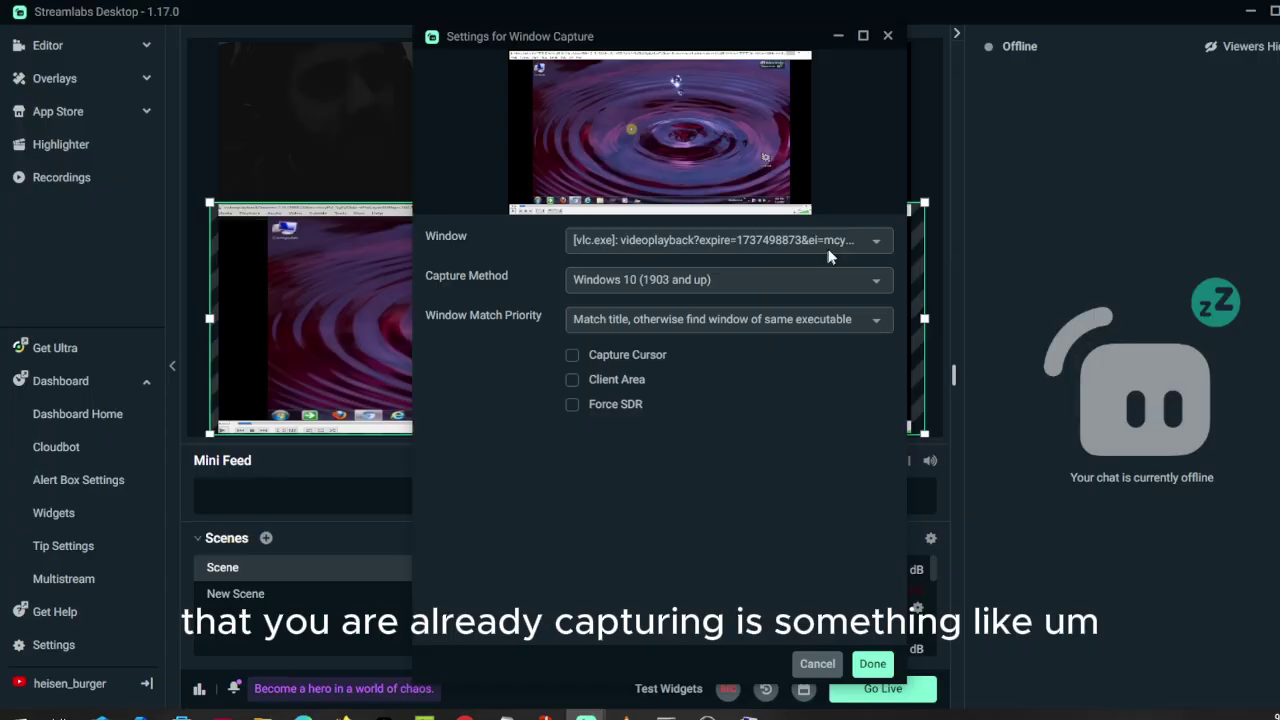
click(866, 248)
scroll(834, 400, down, 3)
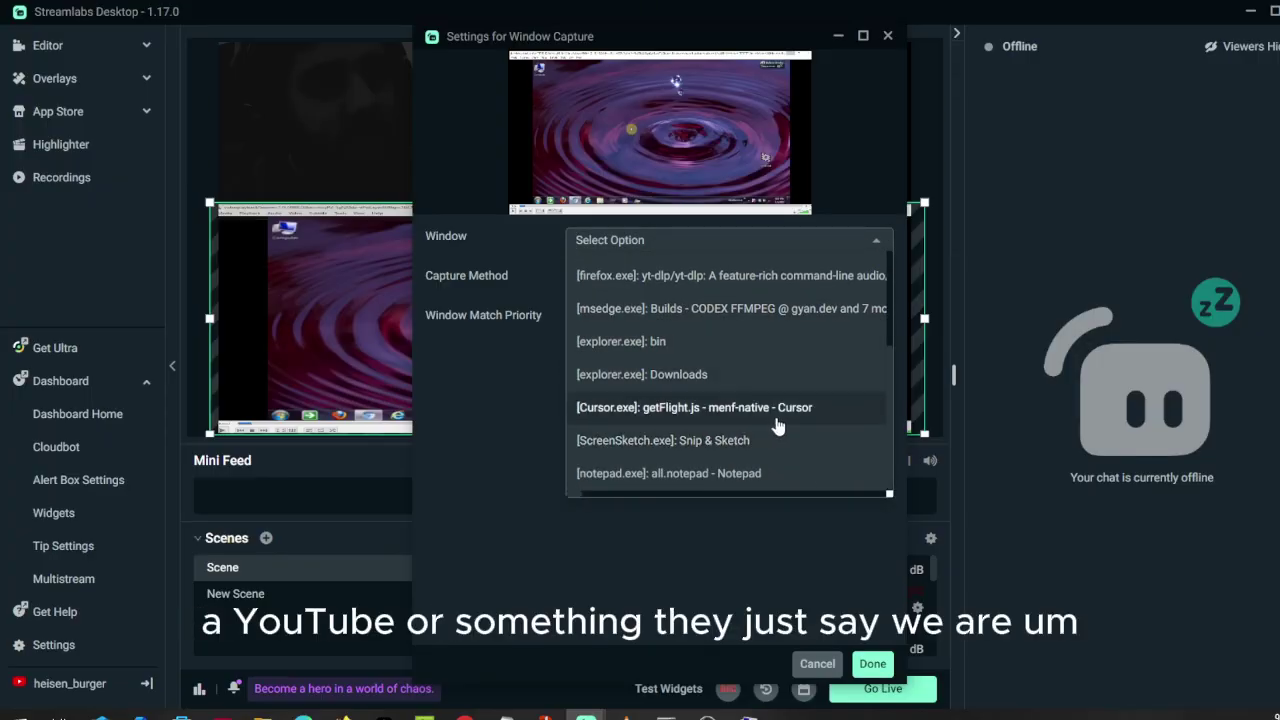
scroll(745, 420, up, 3)
click(807, 470)
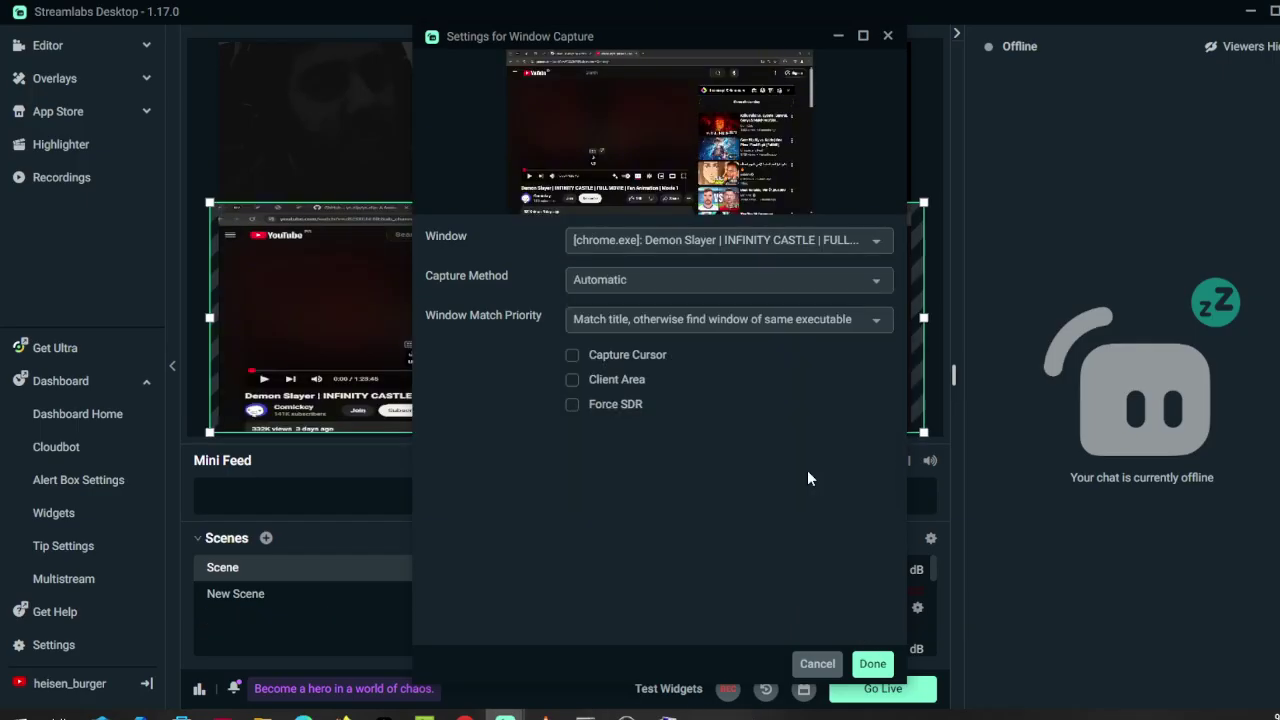
click(873, 664)
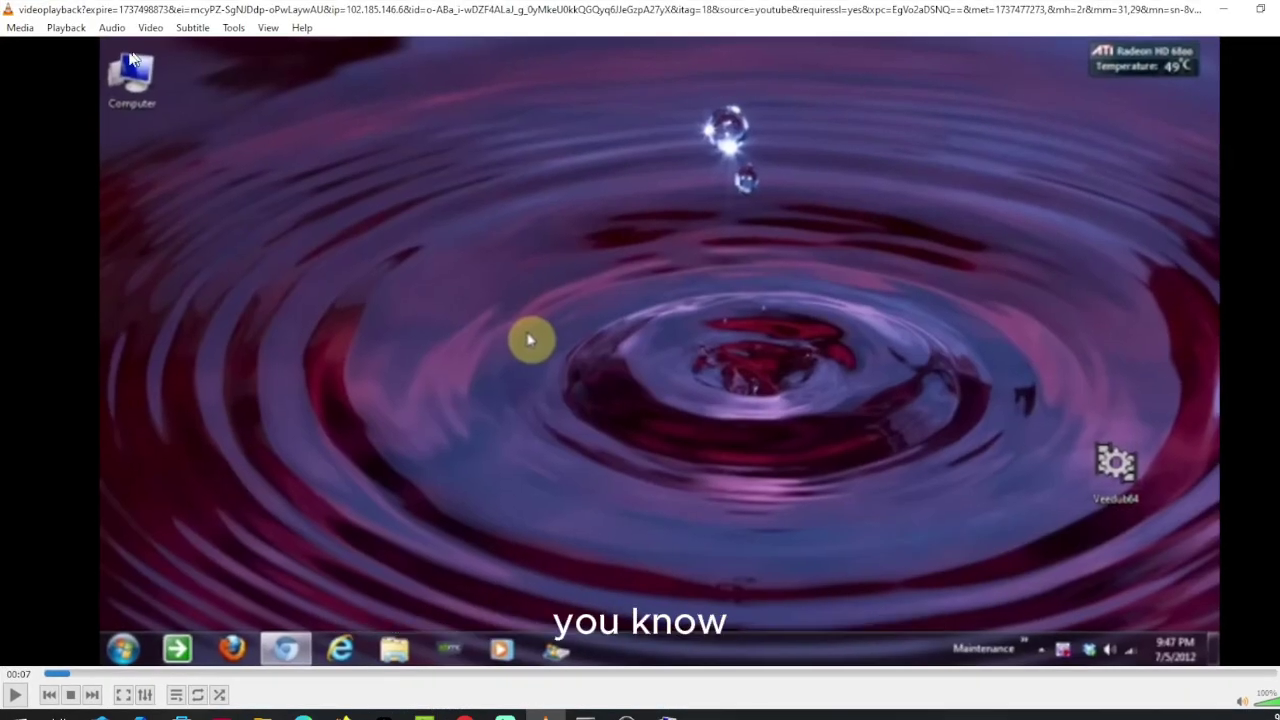
In VLC, bring up the network stream dialog to view its network URL entry, and dismiss it without playing anything
click(20, 27)
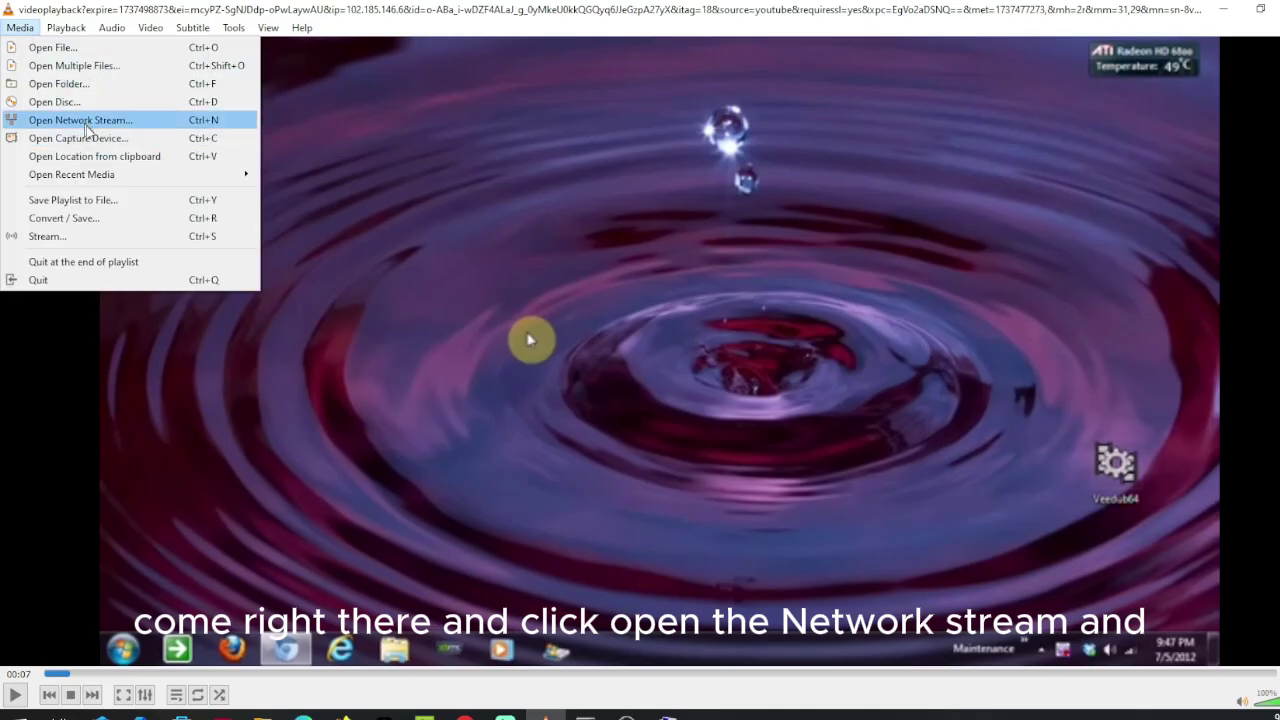
click(97, 123)
drag(590, 280, 445, 285)
drag(700, 193, 809, 160)
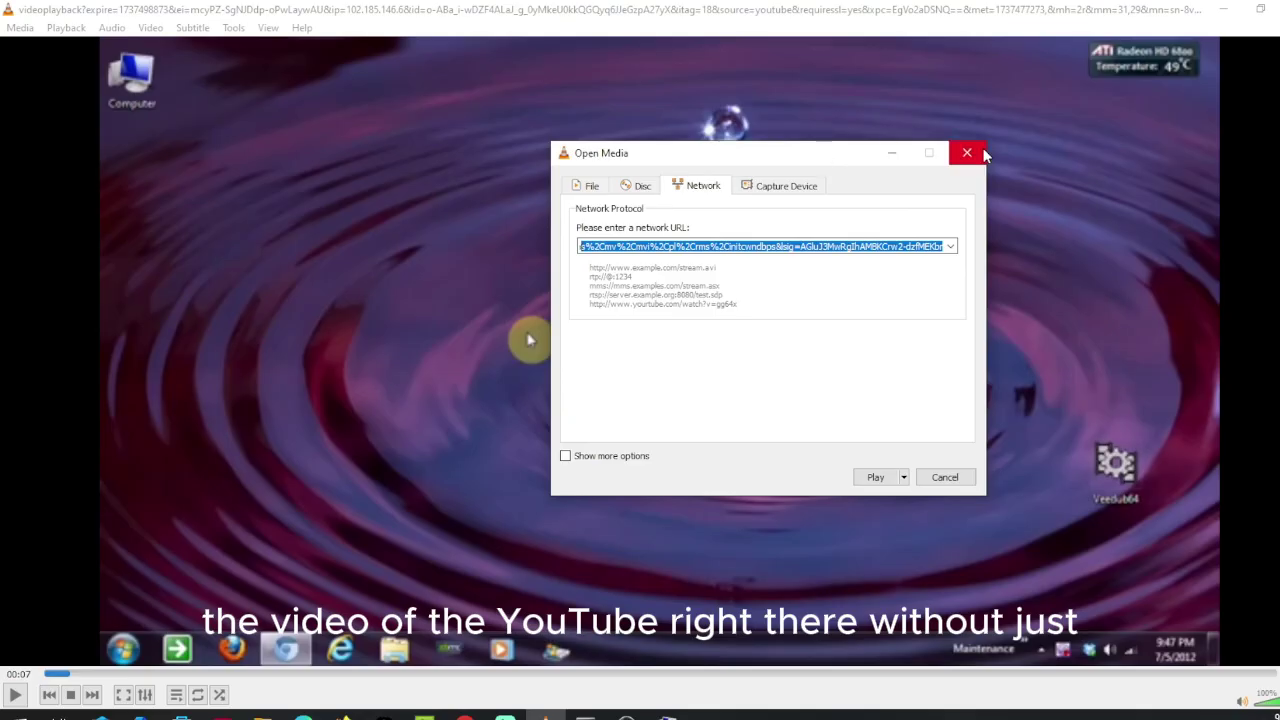
click(975, 154)
Move the open windows out of the way and bring up the yt-dlp GitHub page in Chrome
drag(950, 9, 641, 170)
click(805, 165)
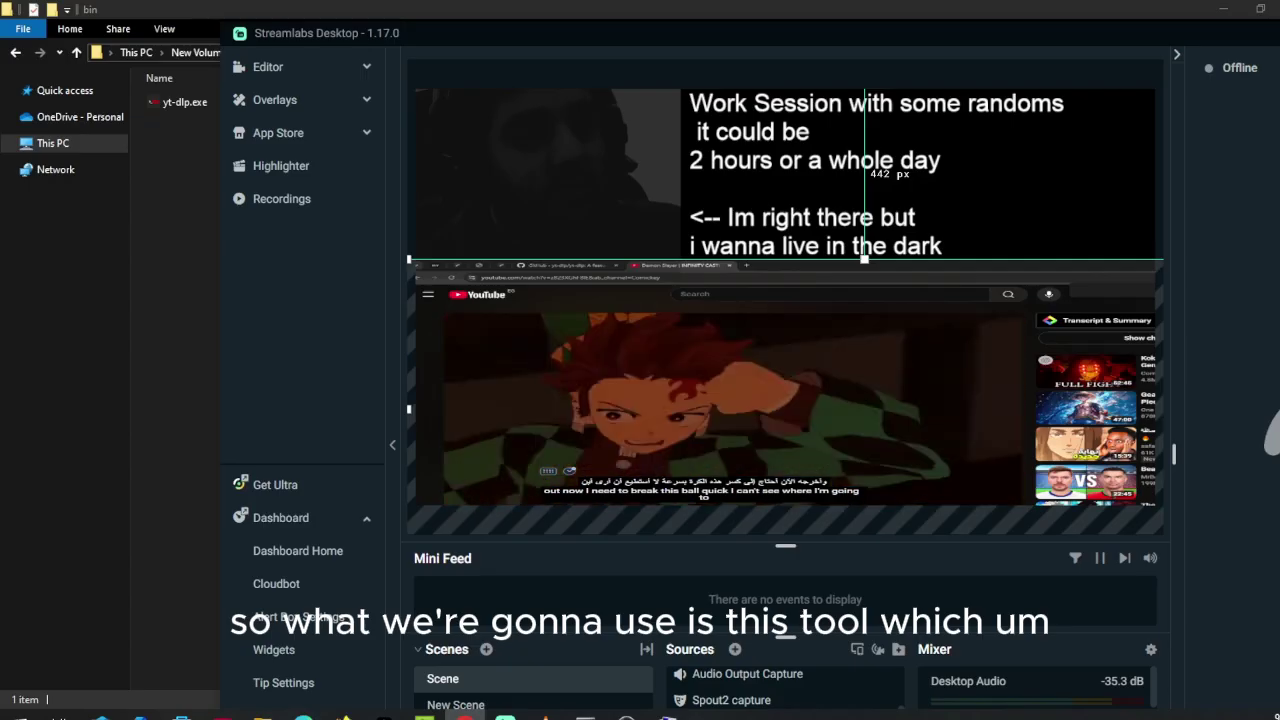
key(ctrl+shift+Tab)
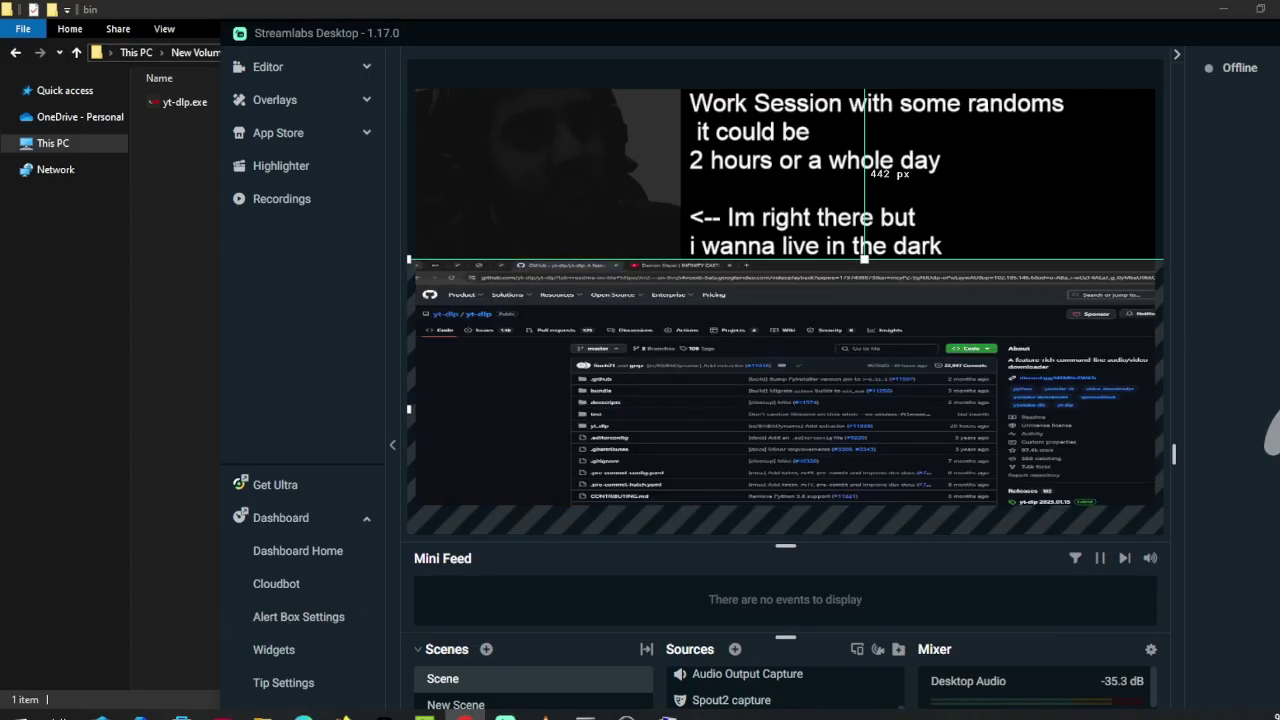
drag(1279, 97, 374, 1)
Look through the yt-dlp GitHub repository and README down to the Windows x64 download in the Installation section
scroll(885, 229, down, 1)
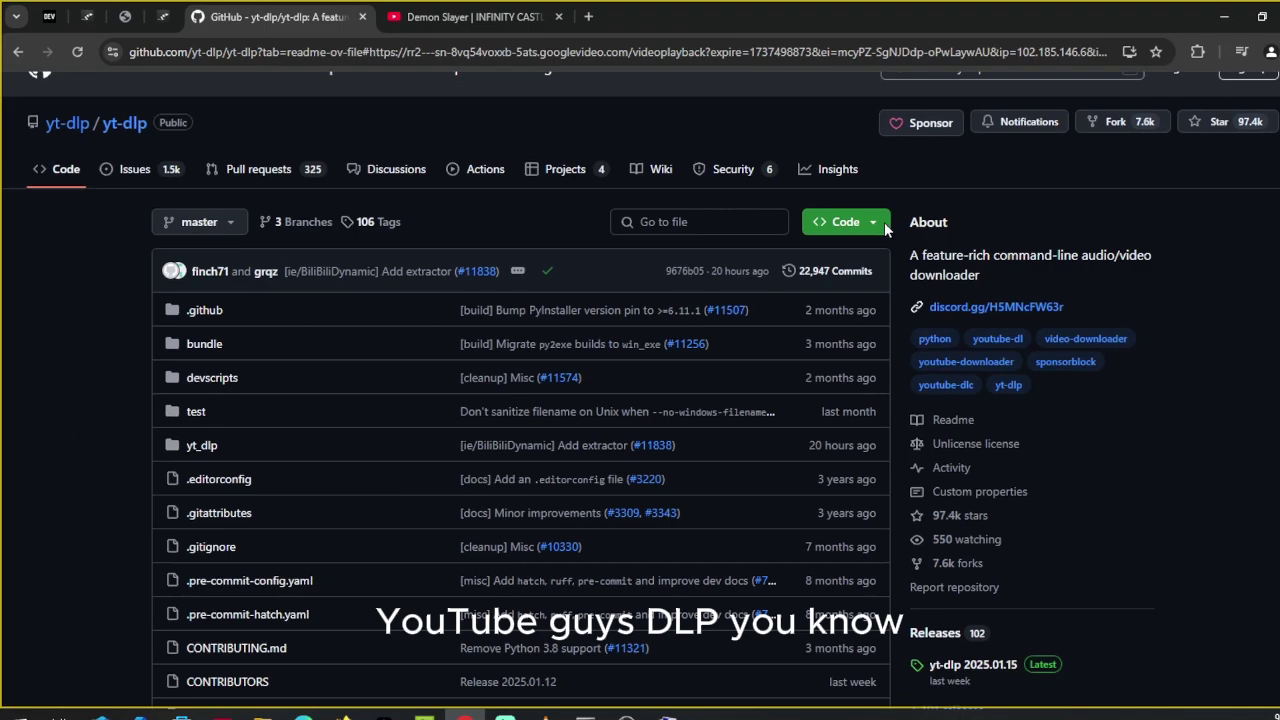
scroll(885, 229, down, 12)
scroll(886, 229, up, 3)
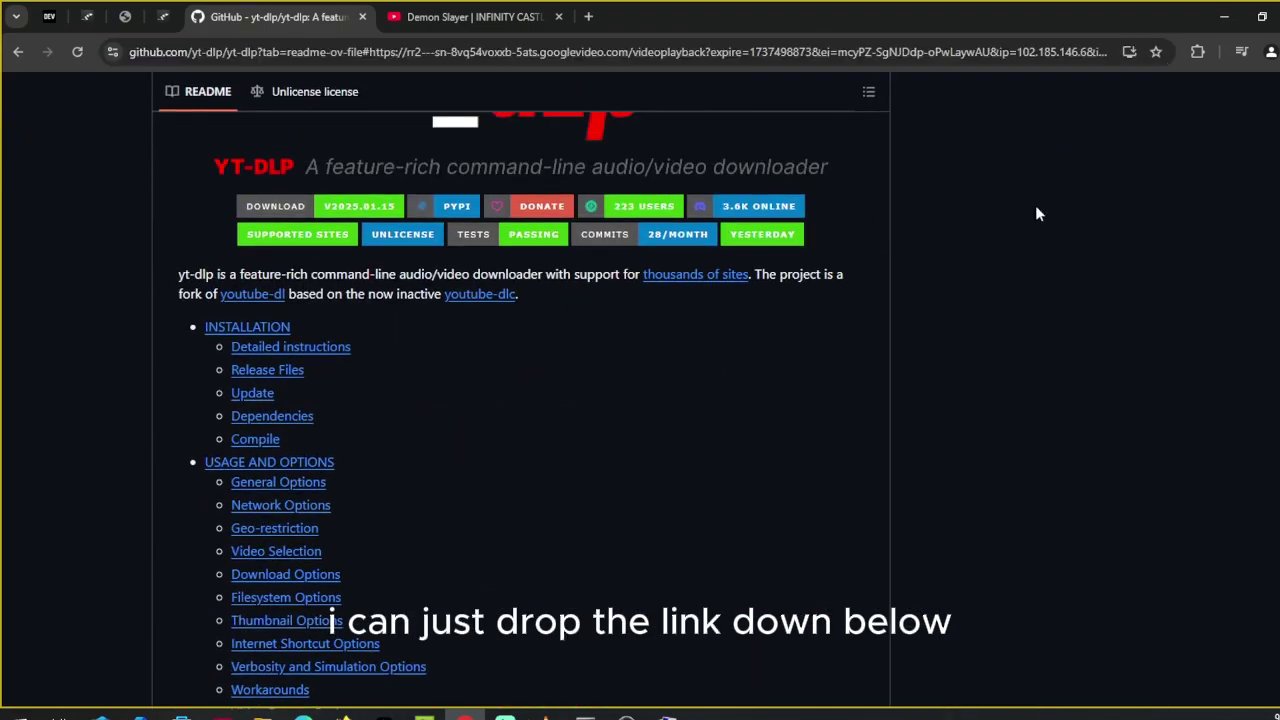
scroll(1037, 213, up, 2)
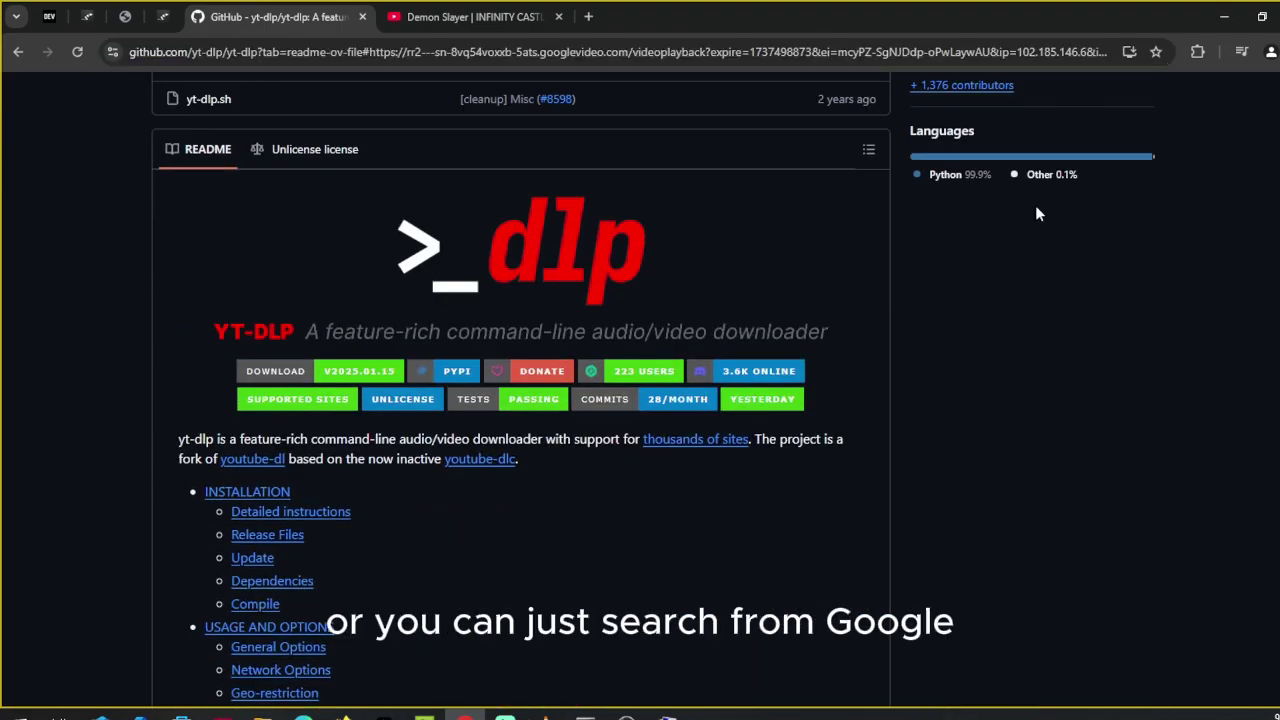
scroll(804, 358, up, 5)
scroll(804, 358, down, 5)
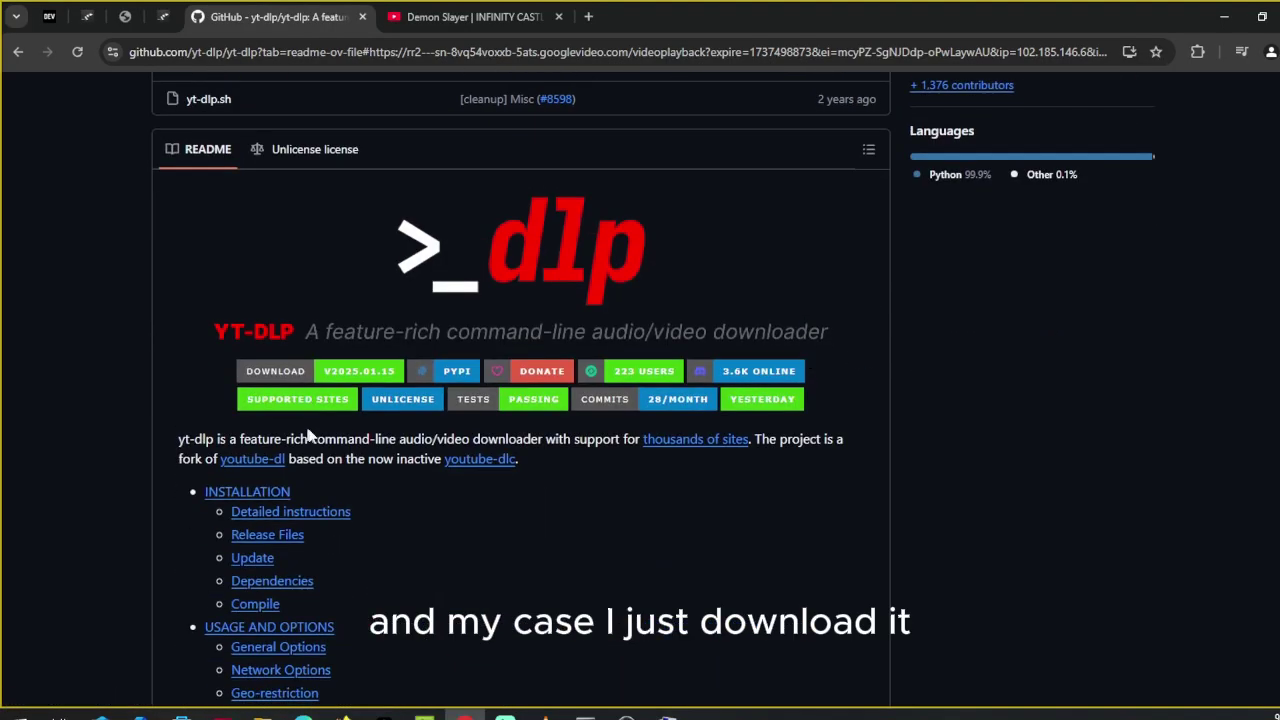
scroll(320, 438, down, 15)
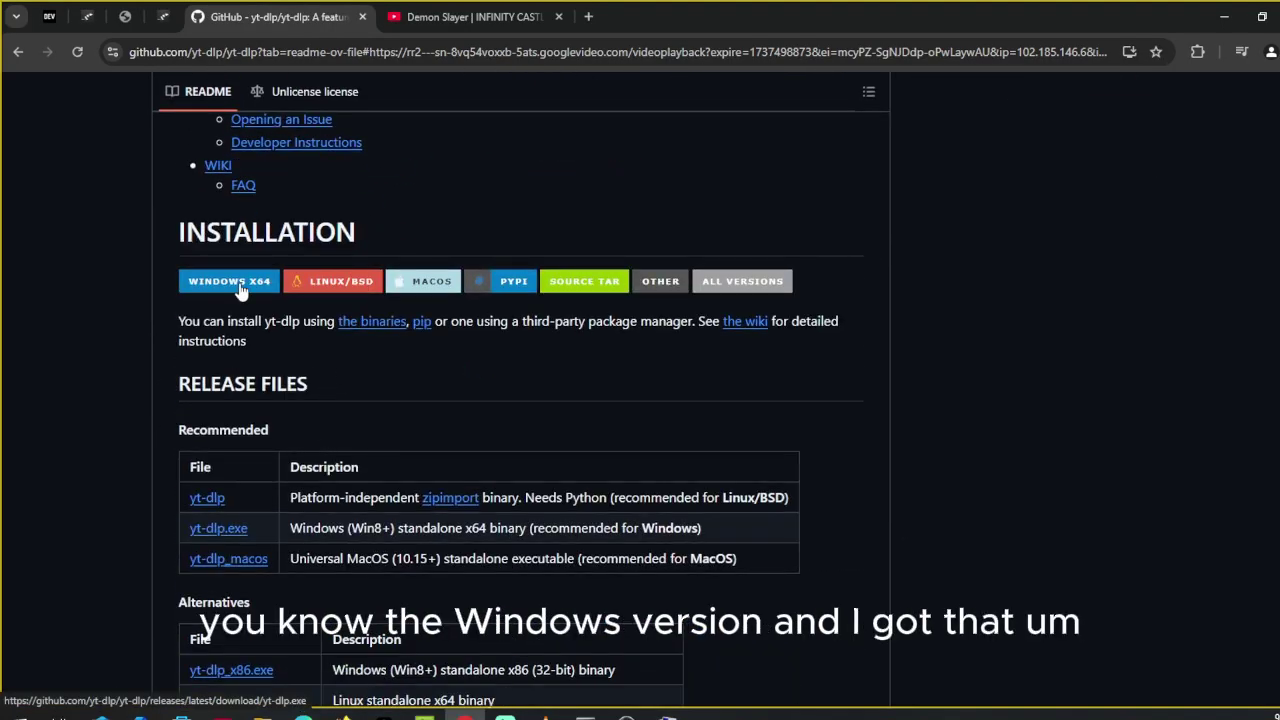
Switch to the C:\bin folder in File Explorer and enlarge the file icons to show yt-dlp.exe
click(1225, 17)
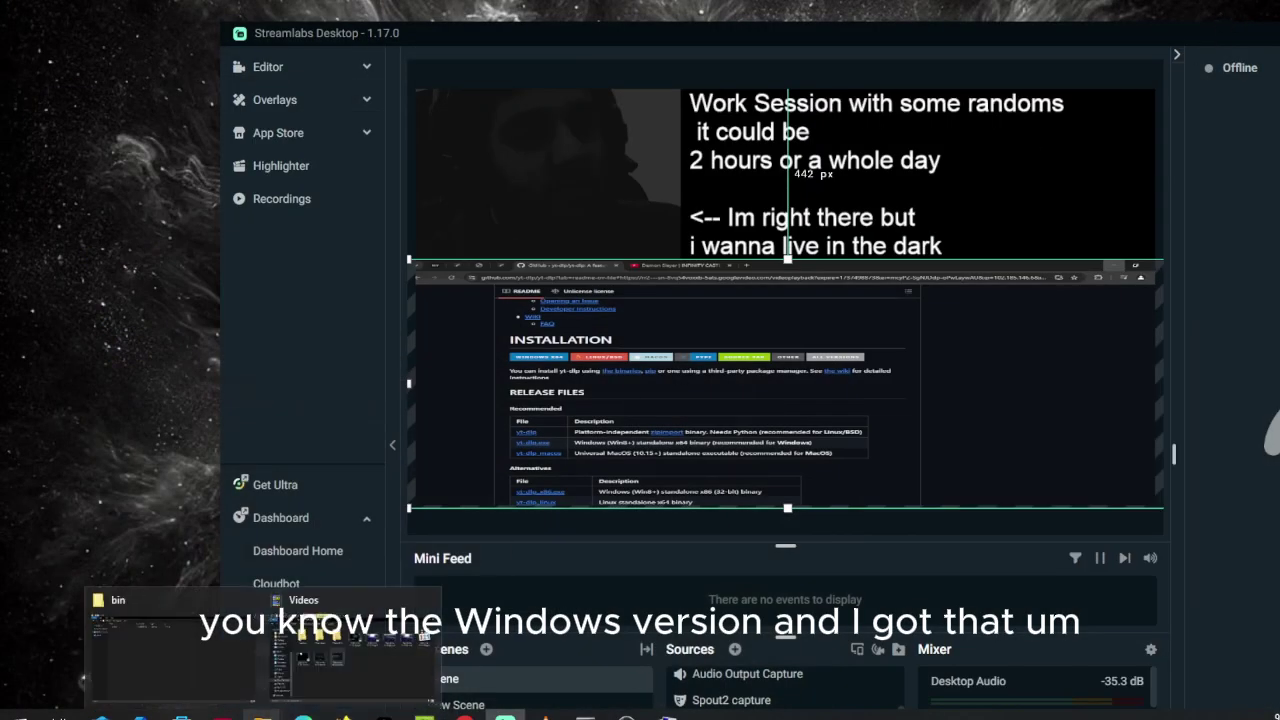
mouse_move(303, 712)
mouse_move(263, 712)
click(167, 652)
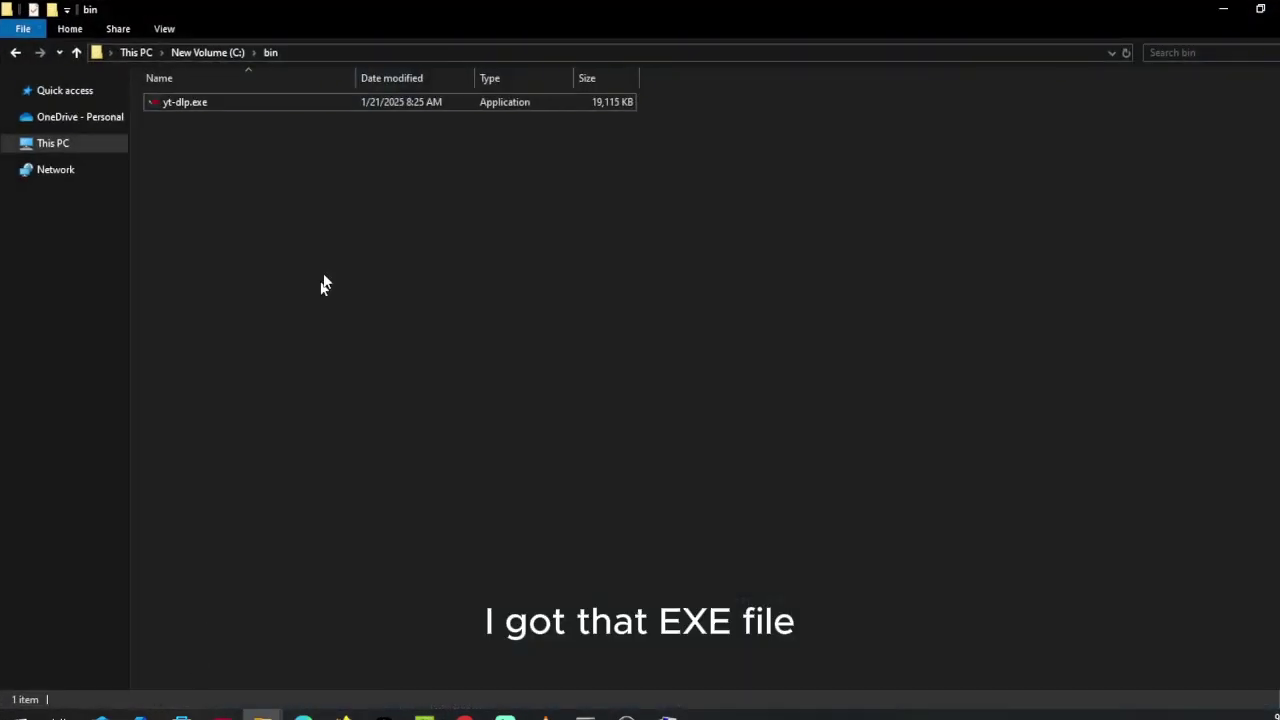
ctrl+scroll(325, 265, up, 8)
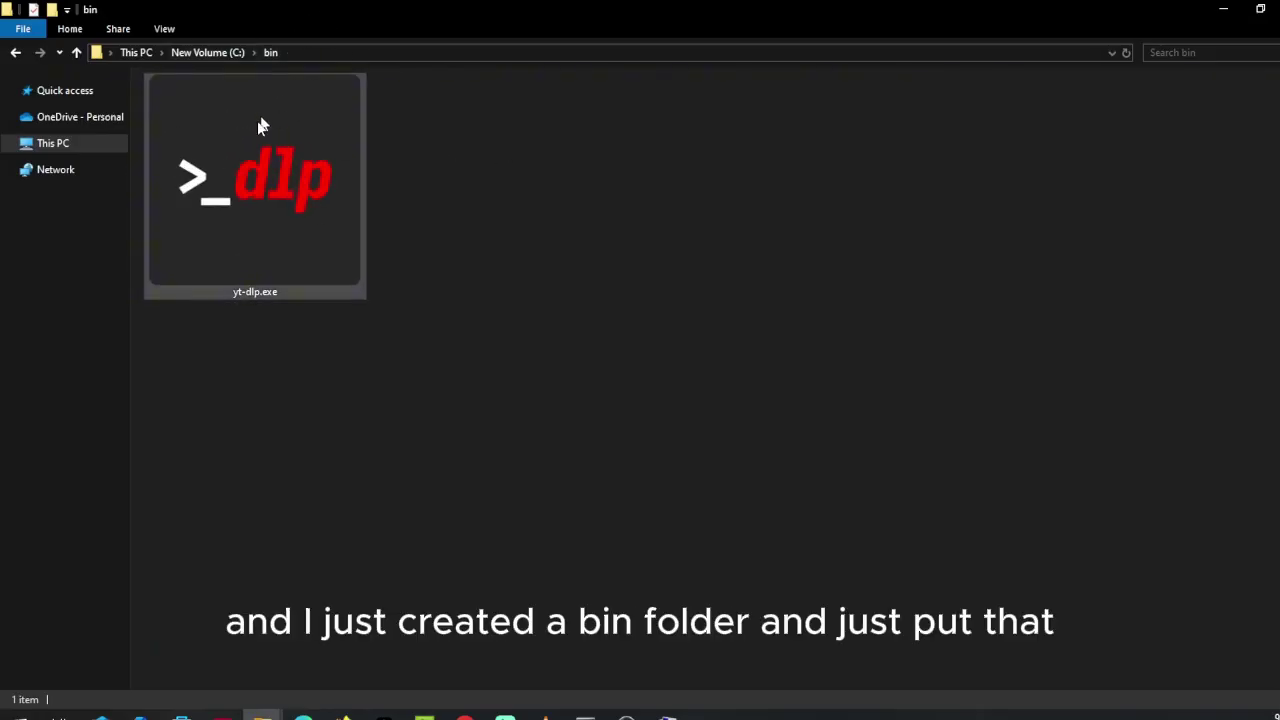
drag(466, 382, 175, 180)
click(593, 347)
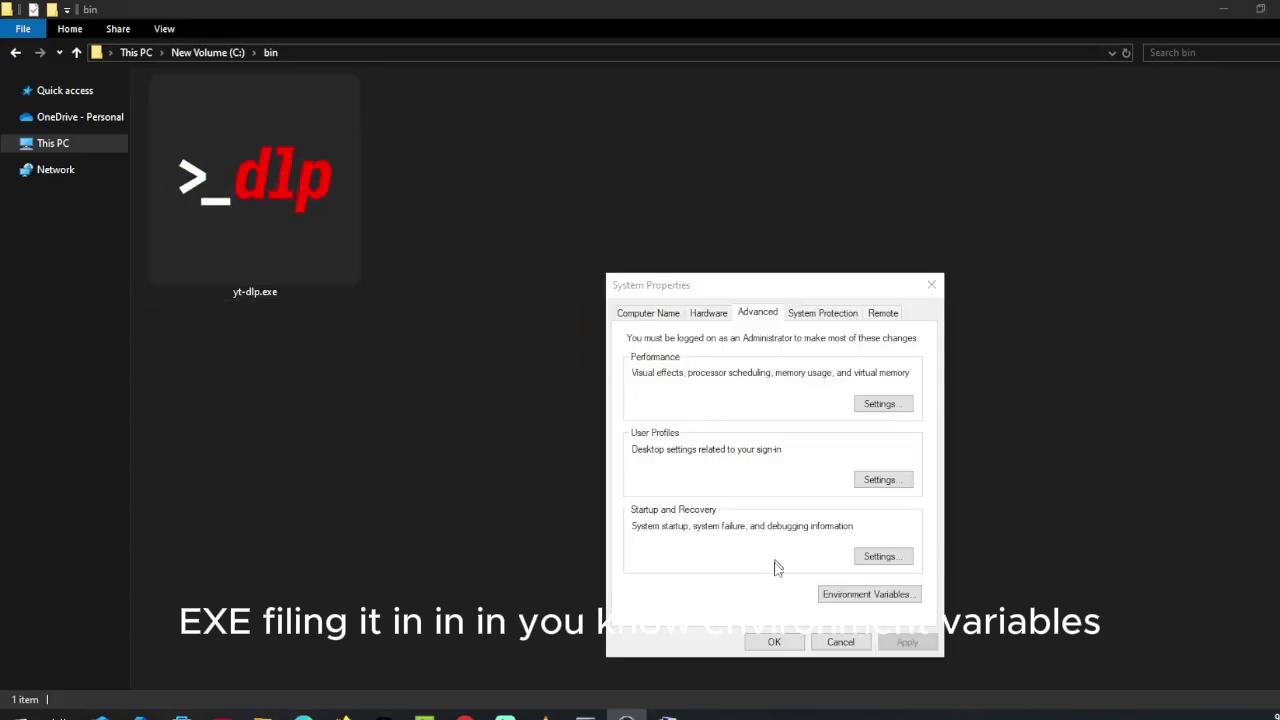
Check the C:\bin entry in the system Path environment variable, and close the system dialogs without changes
click(862, 594)
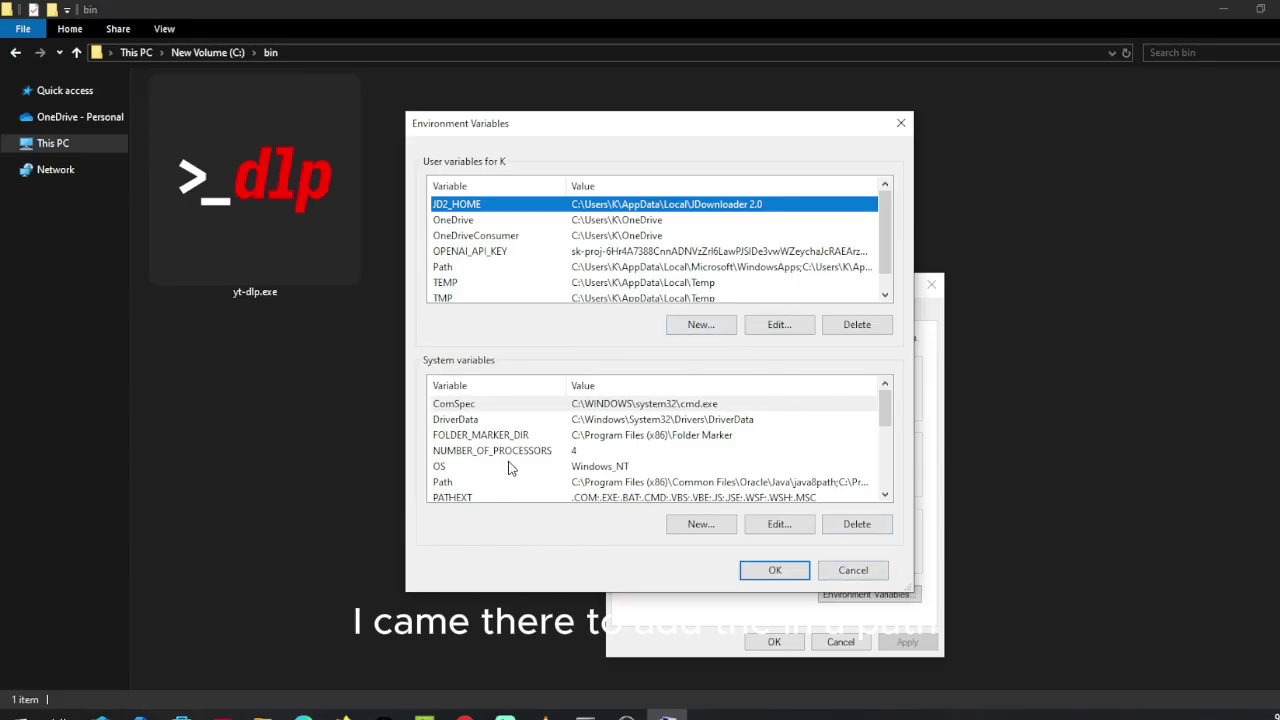
scroll(508, 468, down, 2)
scroll(480, 495, up, 2)
double_click(447, 484)
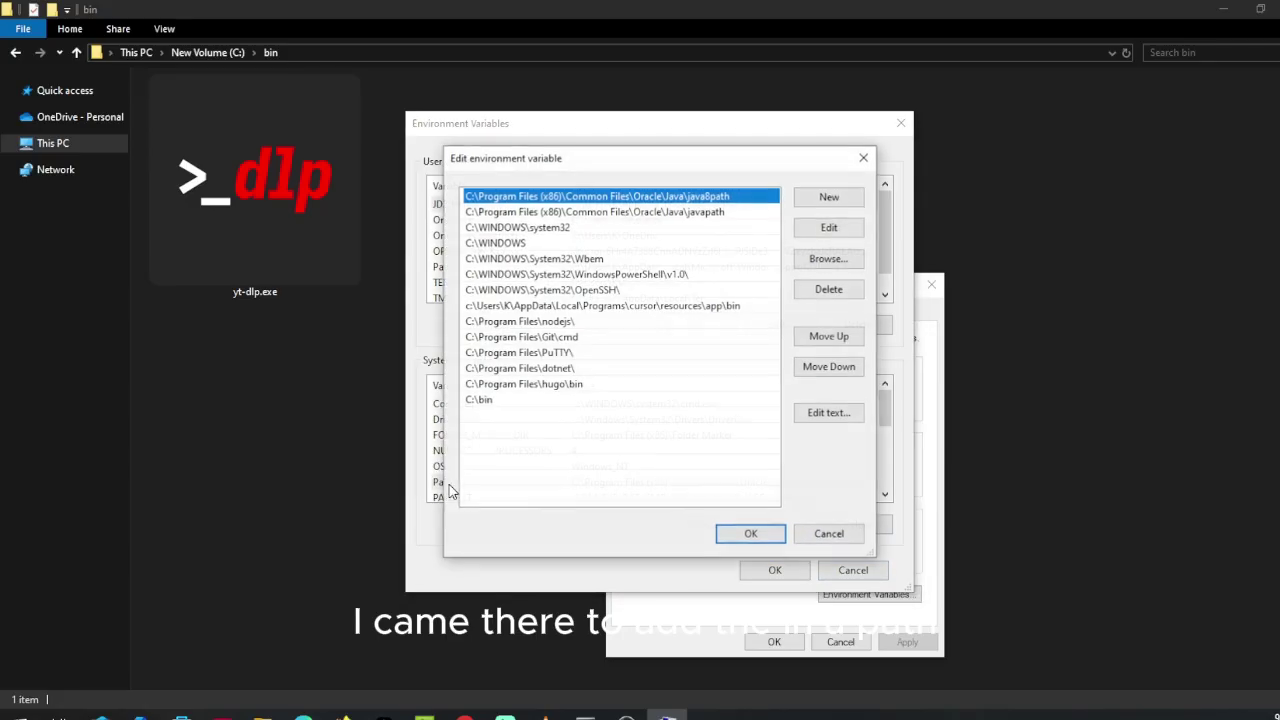
click(476, 403)
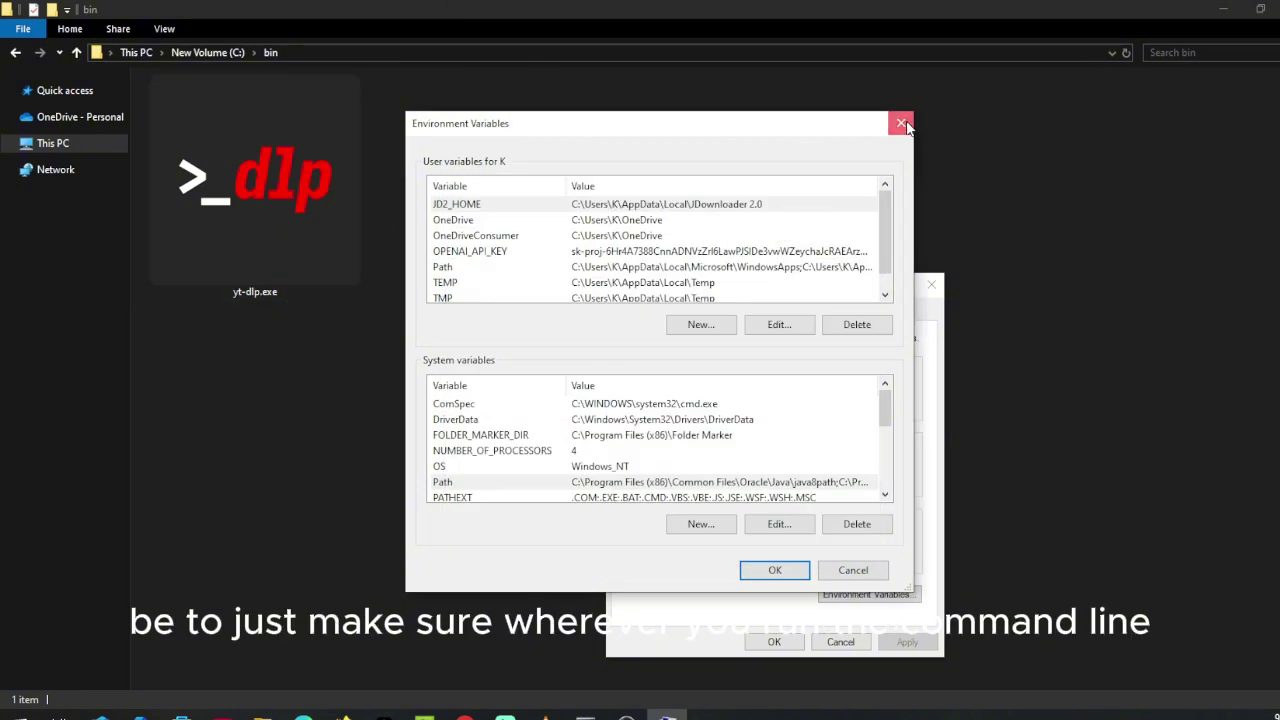
click(901, 123)
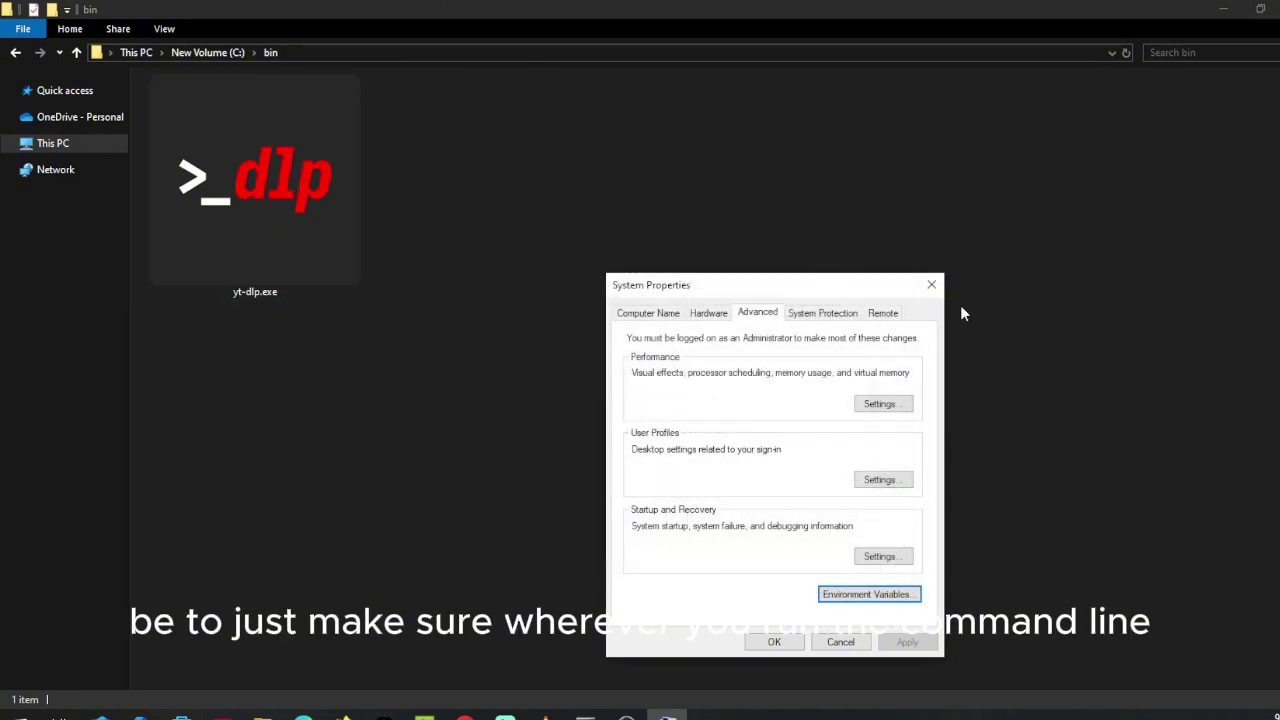
click(932, 286)
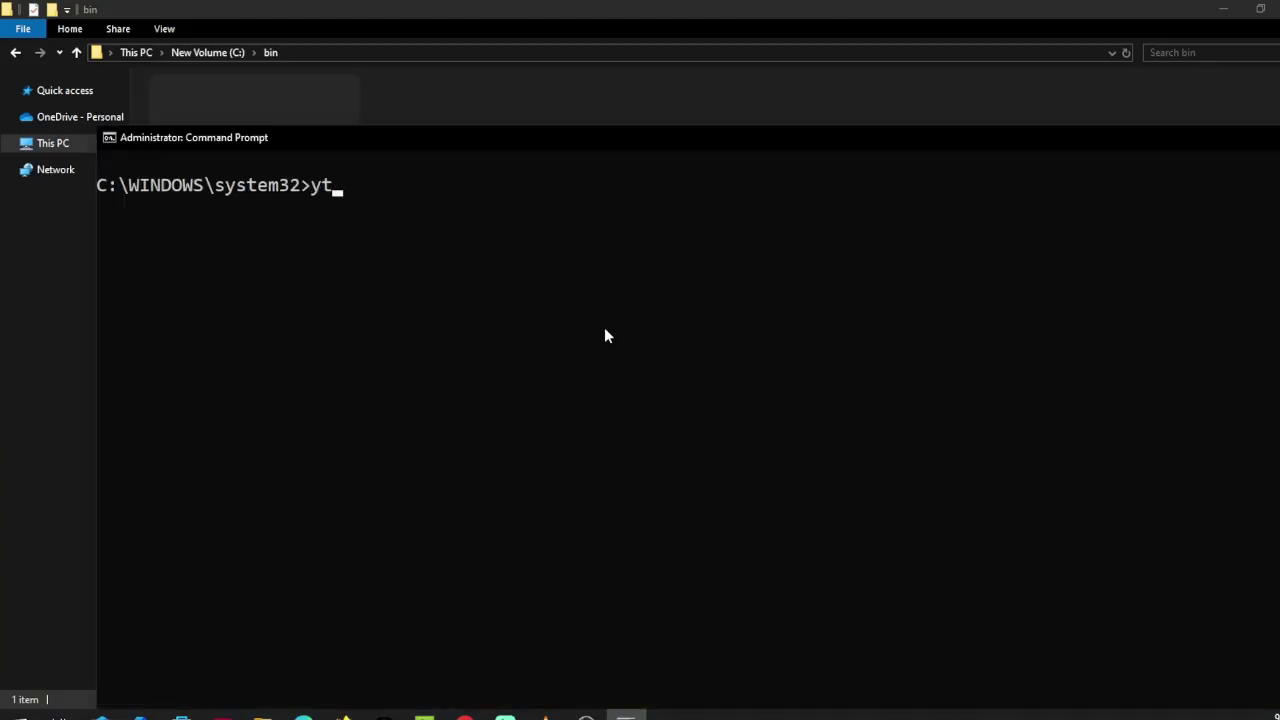
text(-dlp)
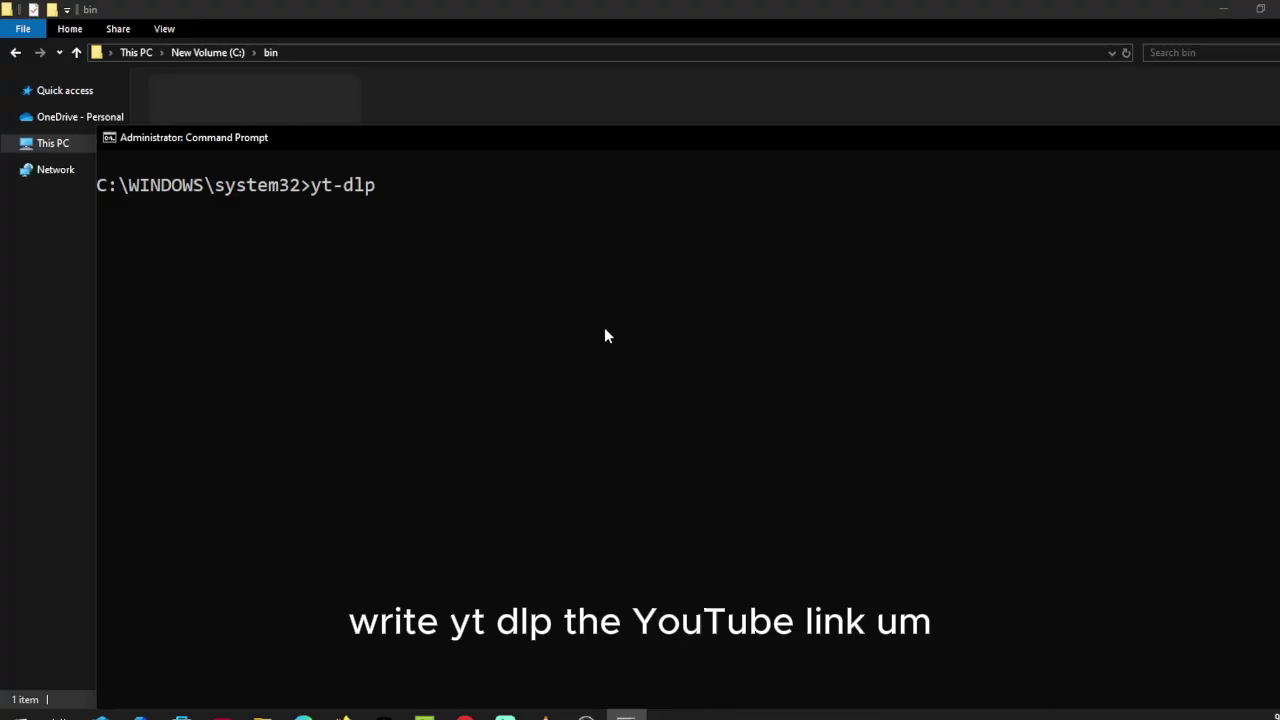
text(https://www.youtube.com/watch?v=uAzjP007xgM&ab_channel=FujAnimation)
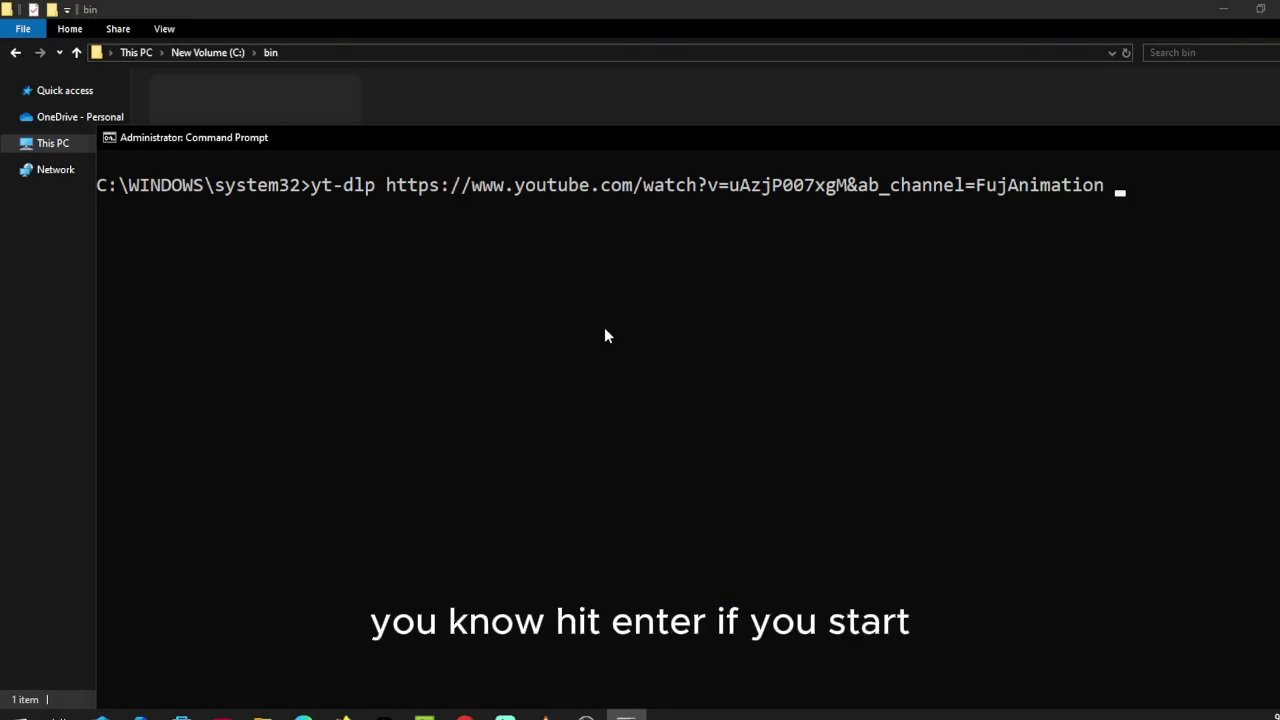
key(Return)
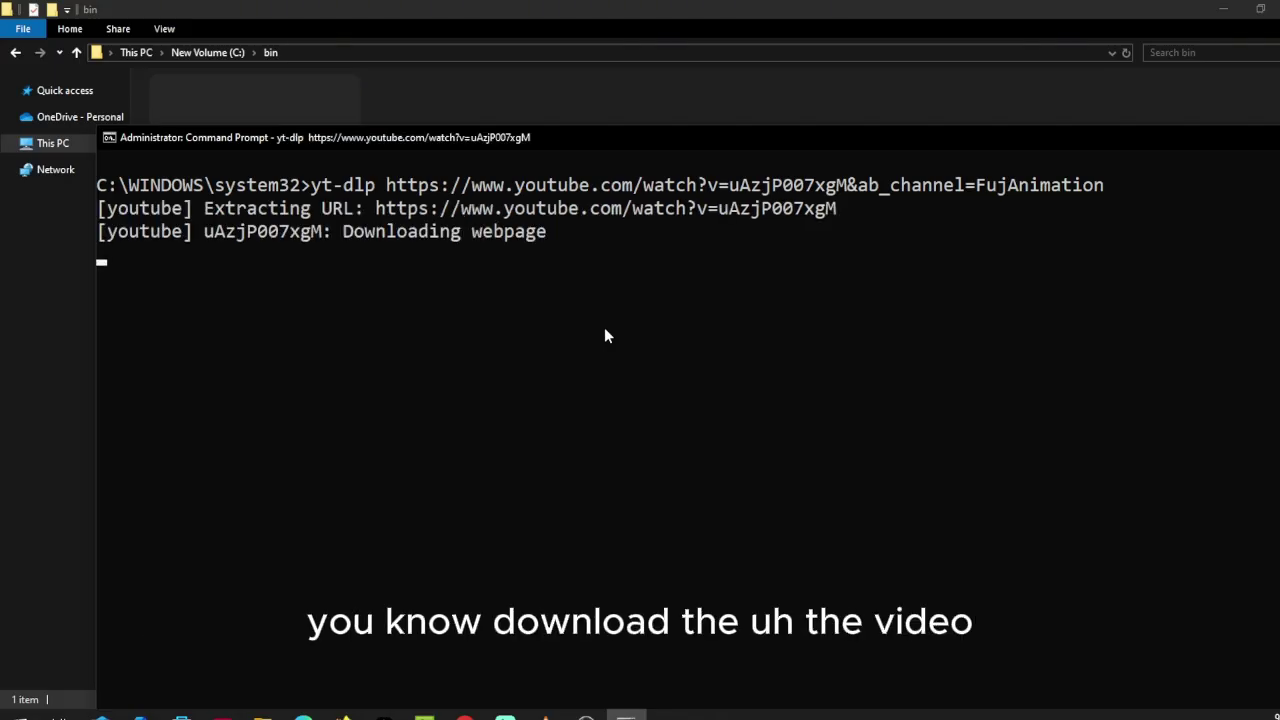
key(ctrl+c)
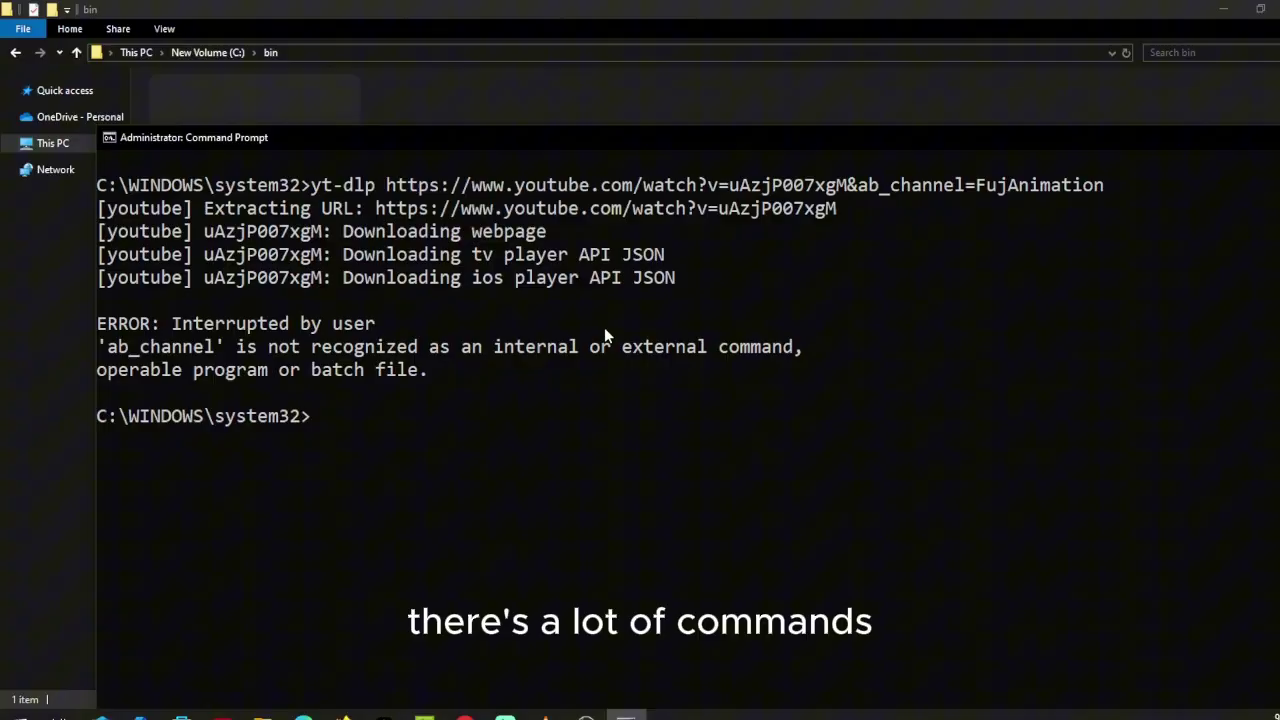
Run yt-dlp --help to view the tool's list of available options
text(yt-dlp --help)
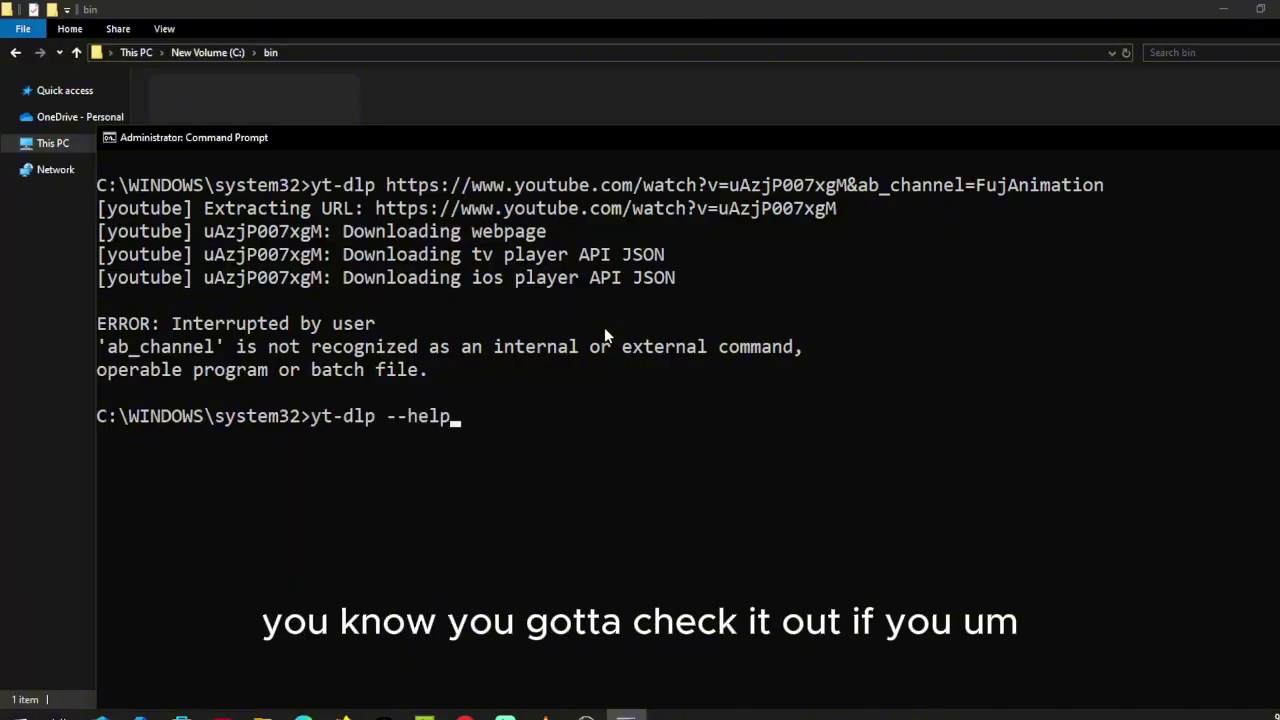
key(Return)
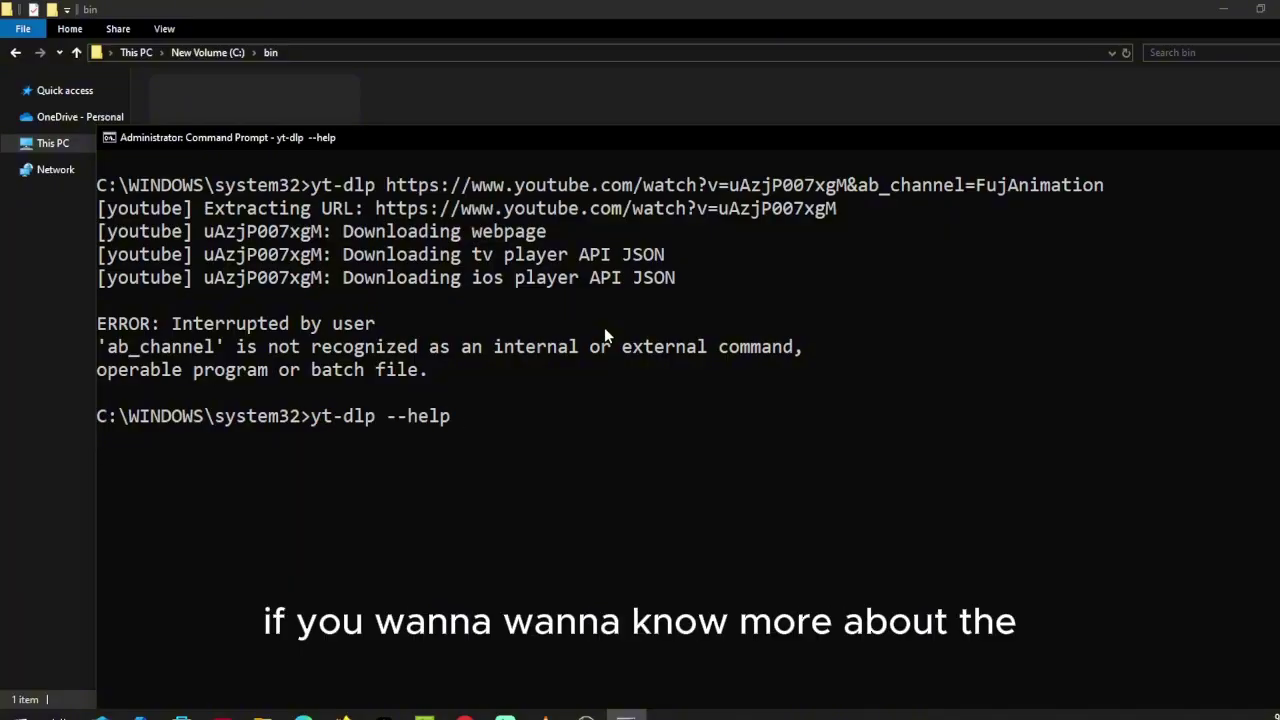
drag(658, 147, 639, 81)
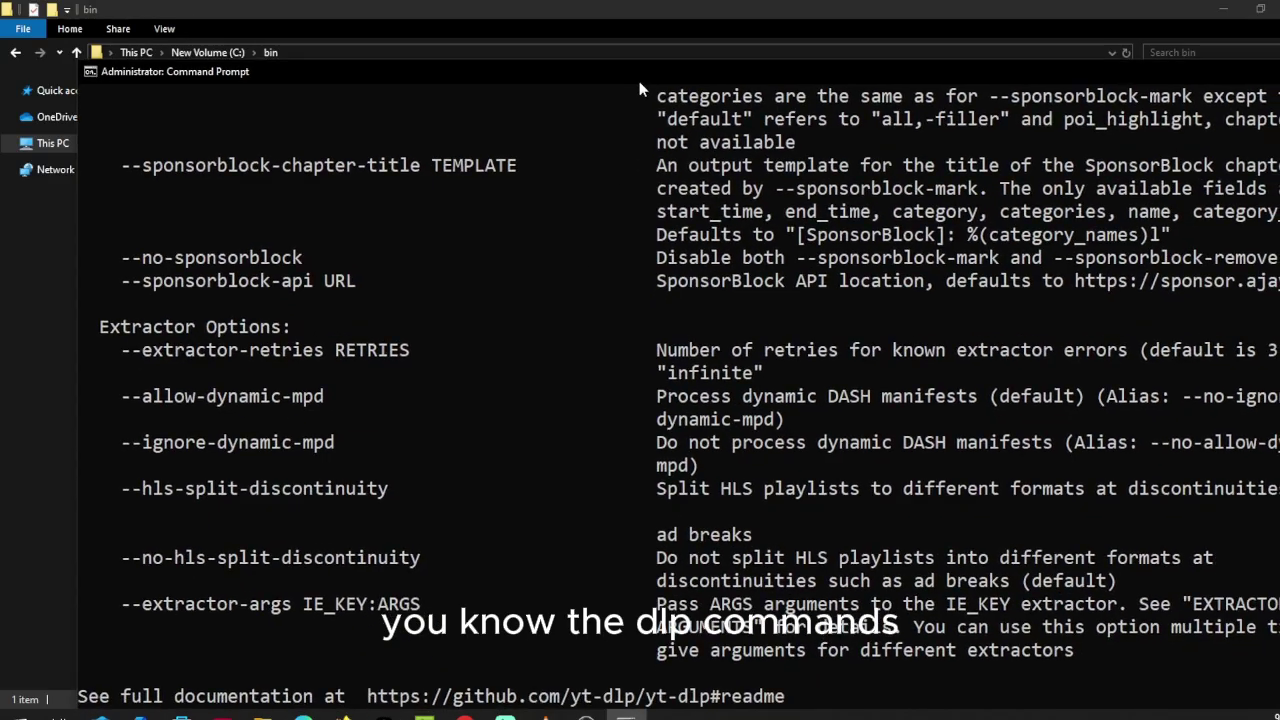
scroll(594, 420, down, 2)
text(yt-dlp)
key(ctrl+v)
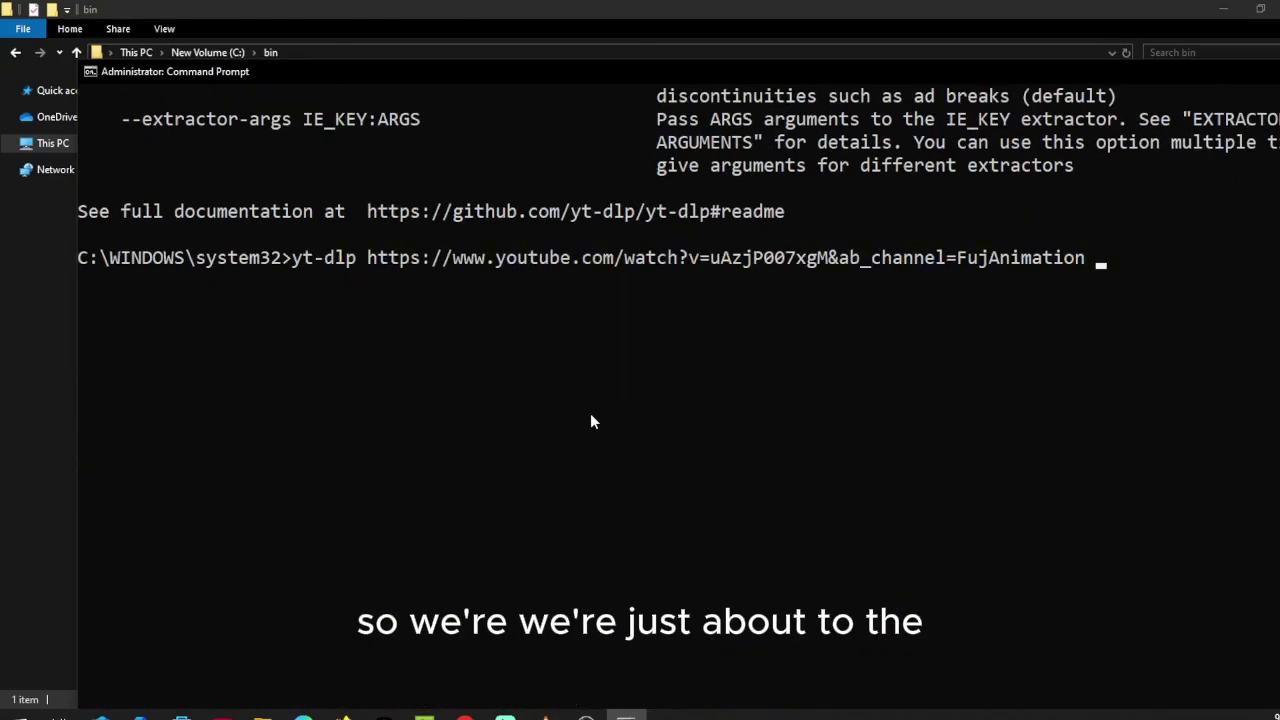
key(ctrl+Left)
key(ctrl+Left)
key(ctrl+Left)
key(ctrl+Left)
key(ctrl+Left)
key(ctrl+Left)
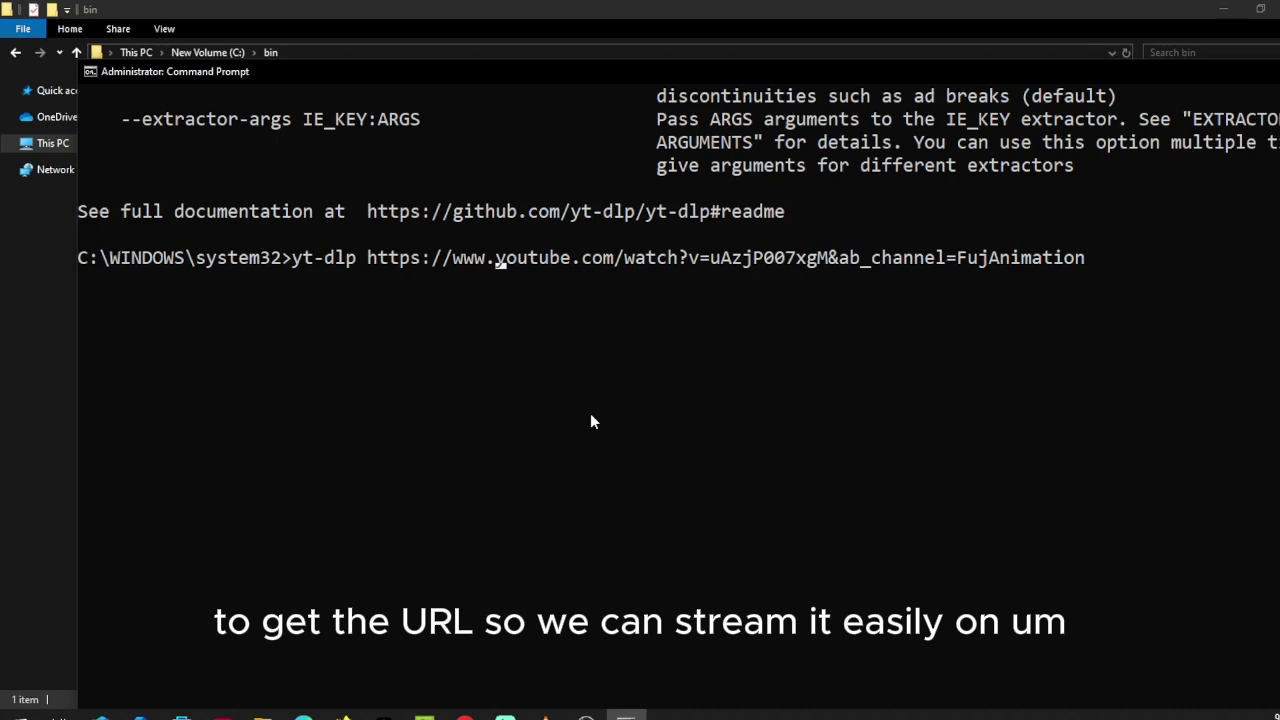
text(--geturl)
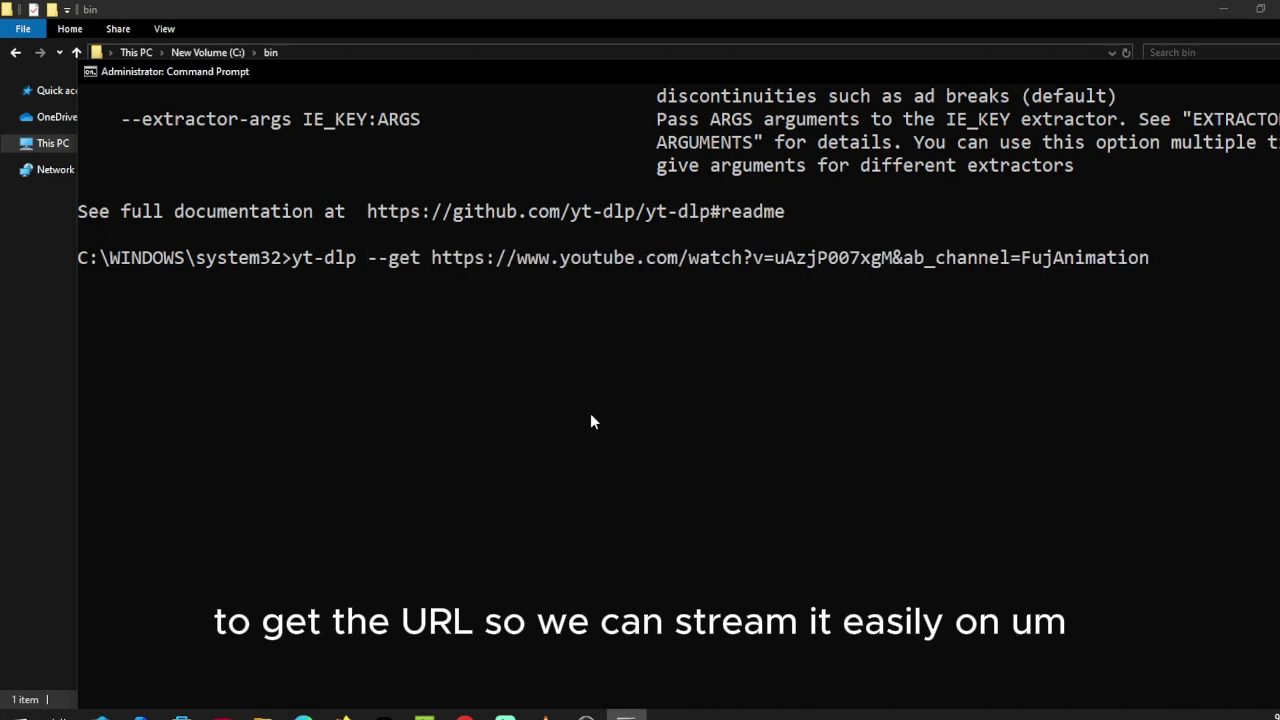
key(BackSpace)
key(BackSpace)
key(BackSpace)
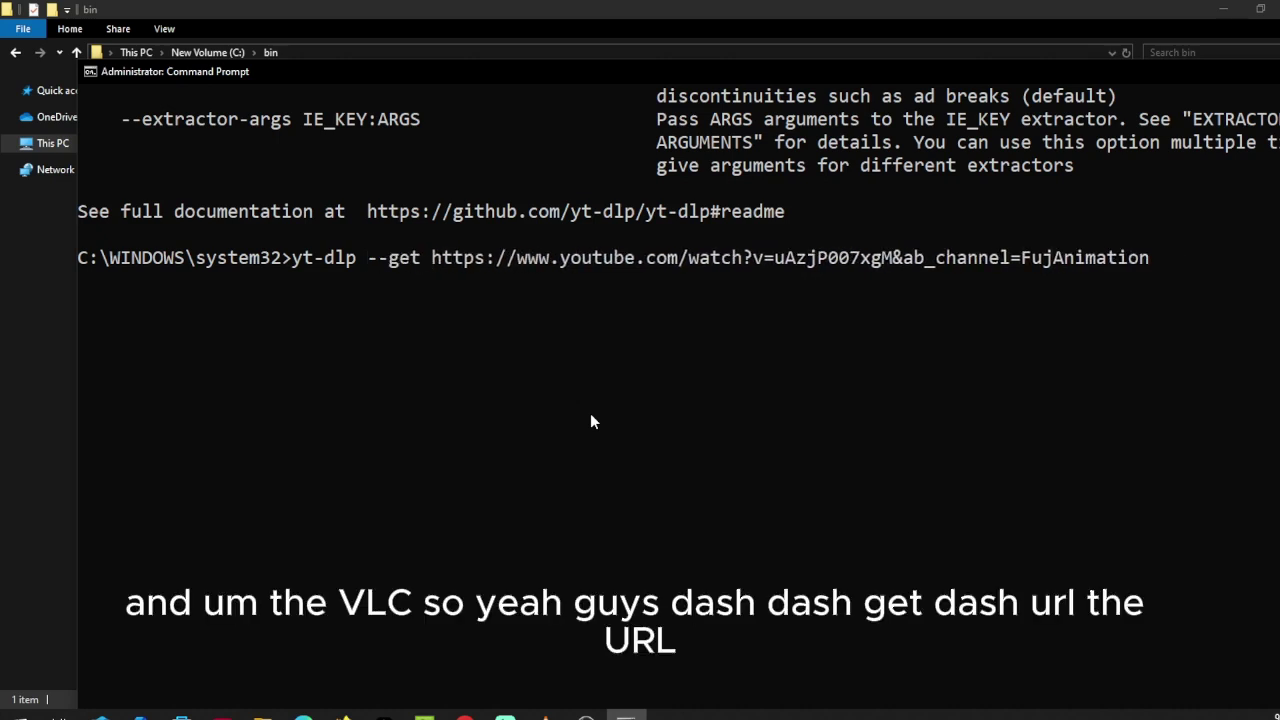
text(-url)
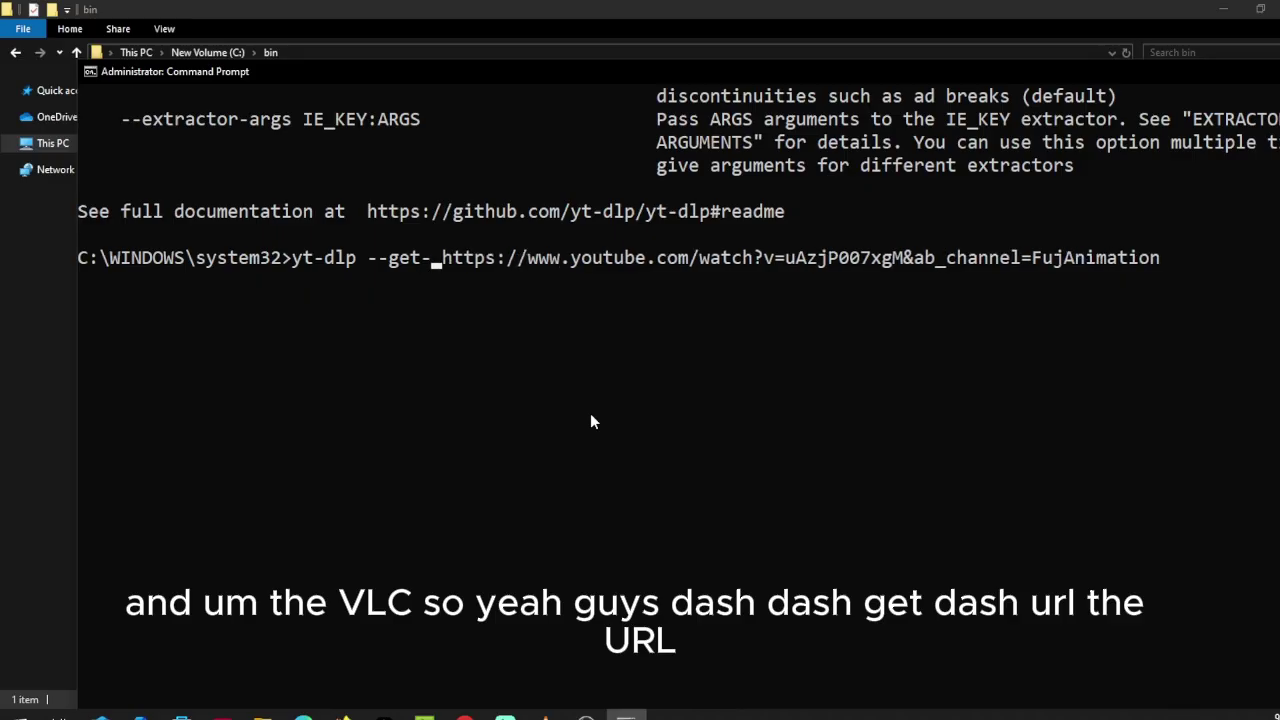
key(Return)
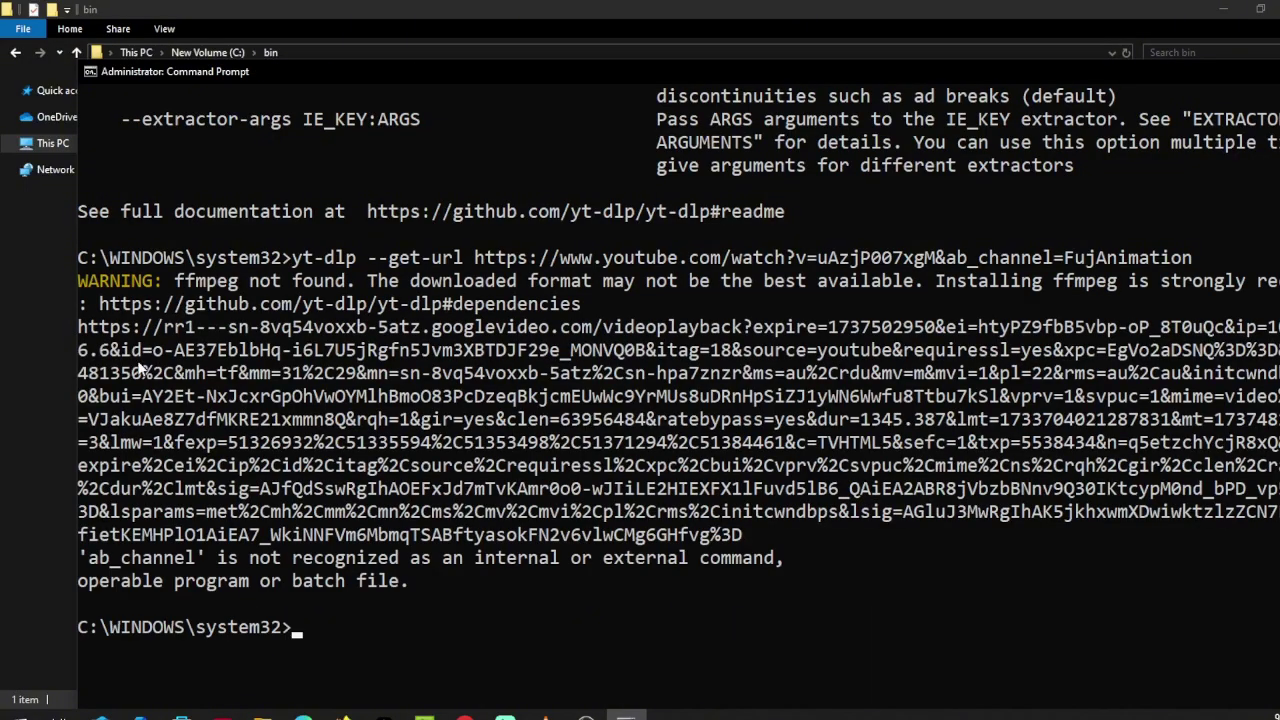
Examine the ffmpeg warning in the command output and the GitHub dependencies link given with it
double_click(103, 281)
drag(172, 281, 352, 283)
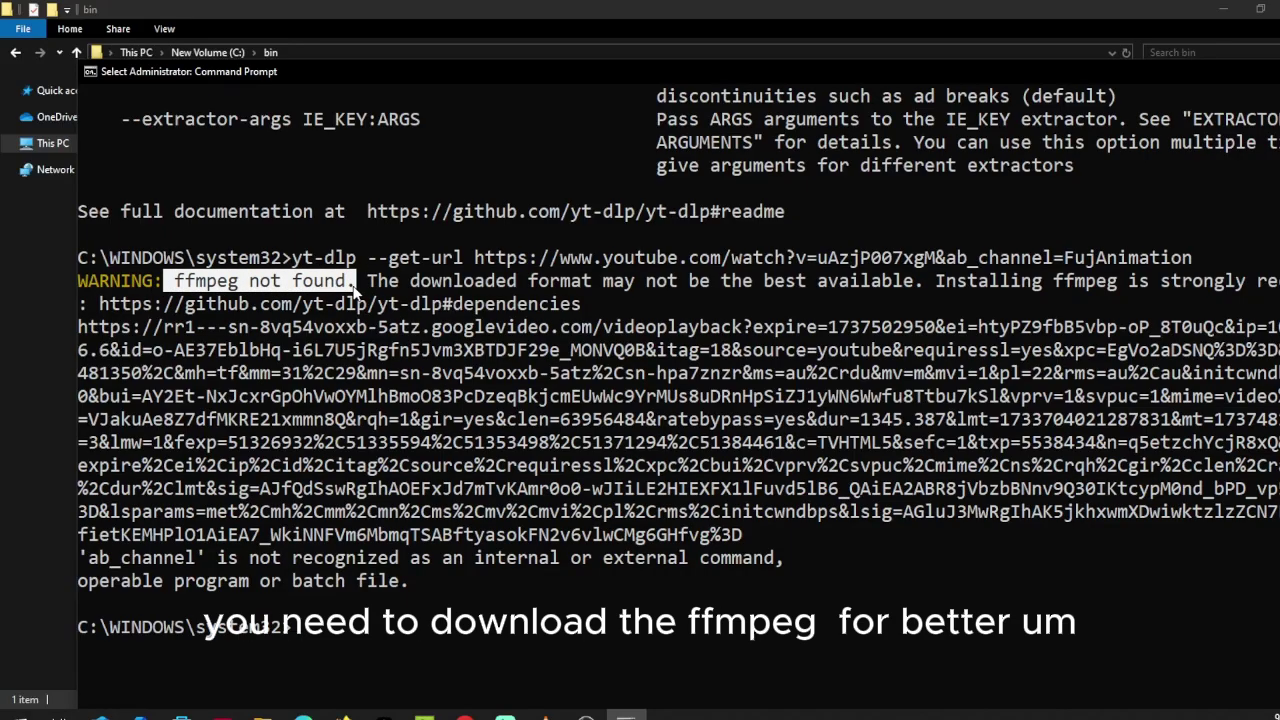
click(552, 303)
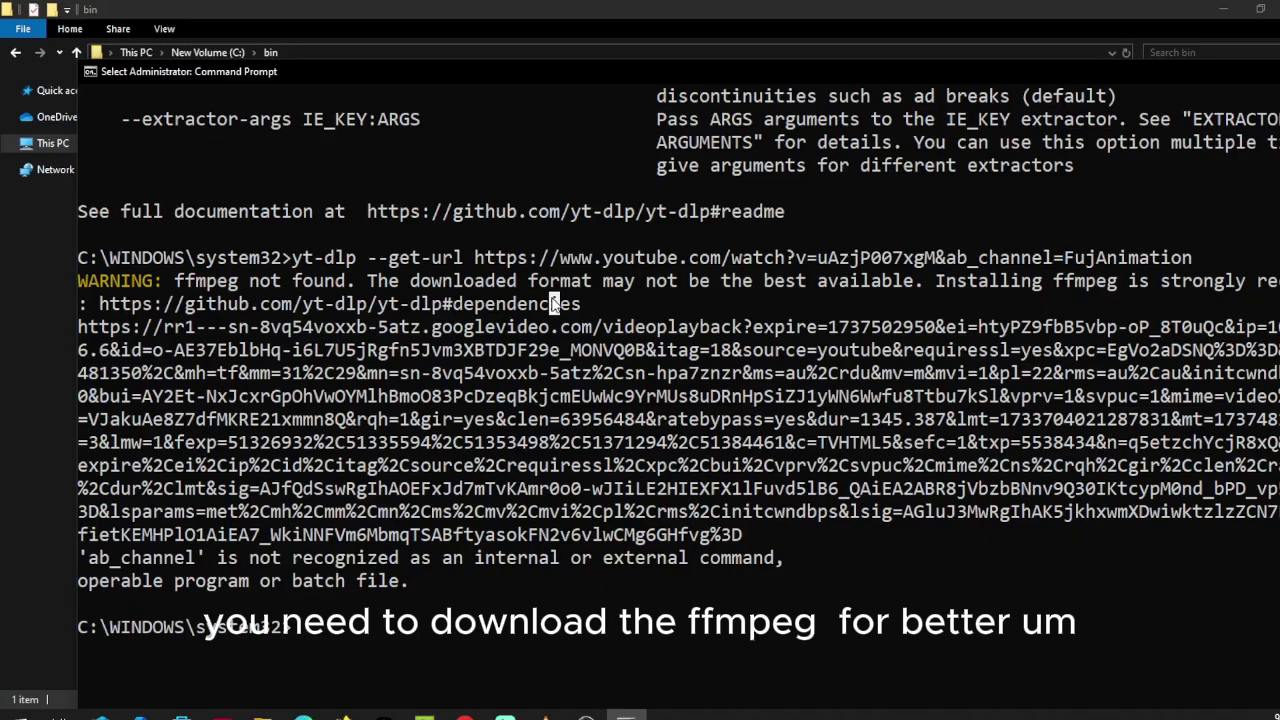
drag(605, 302, 536, 298)
double_click(536, 294)
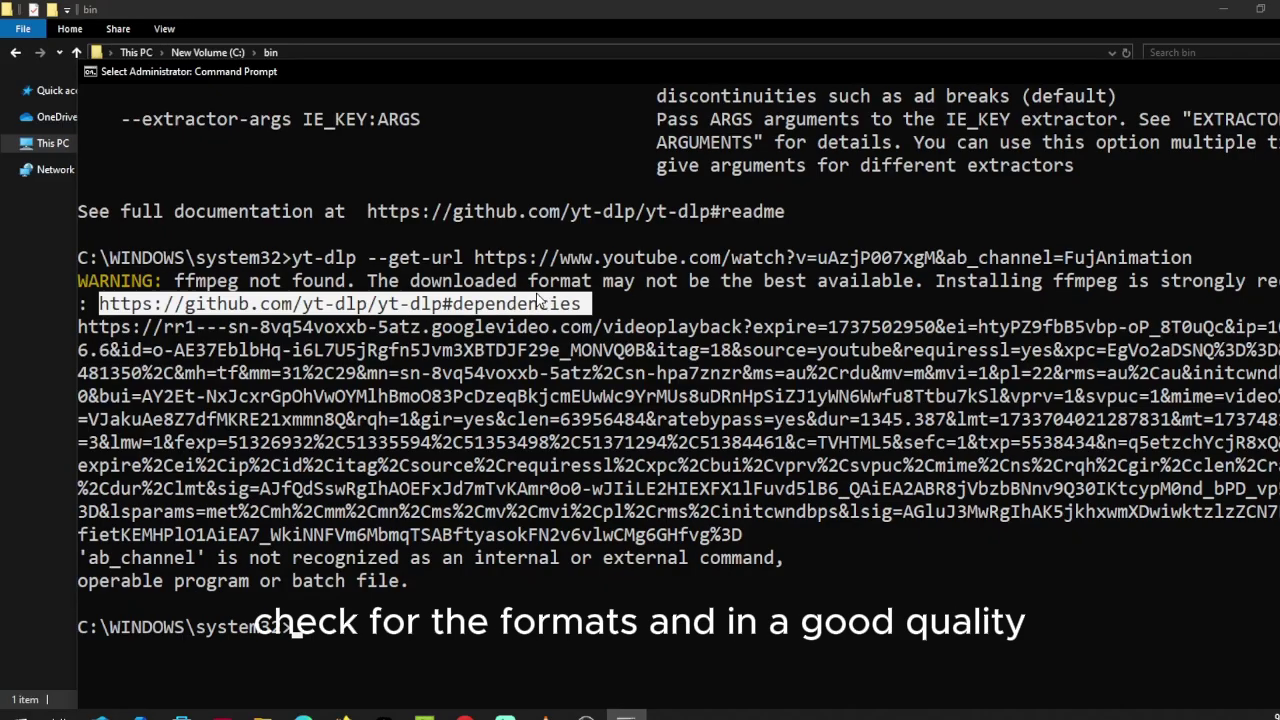
click(583, 295)
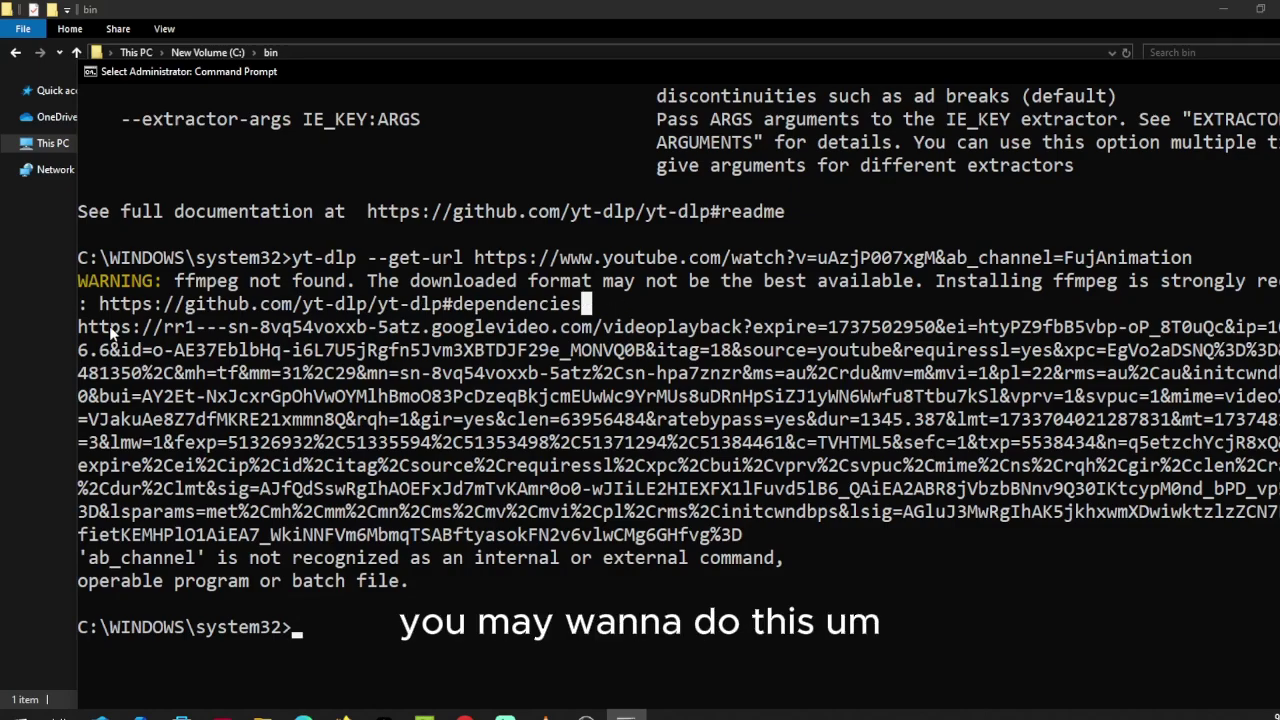
Copy the full googlevideo.com stream URL from the command output and switch to VLC media player
drag(79, 322, 748, 530)
key(ctrl+c)
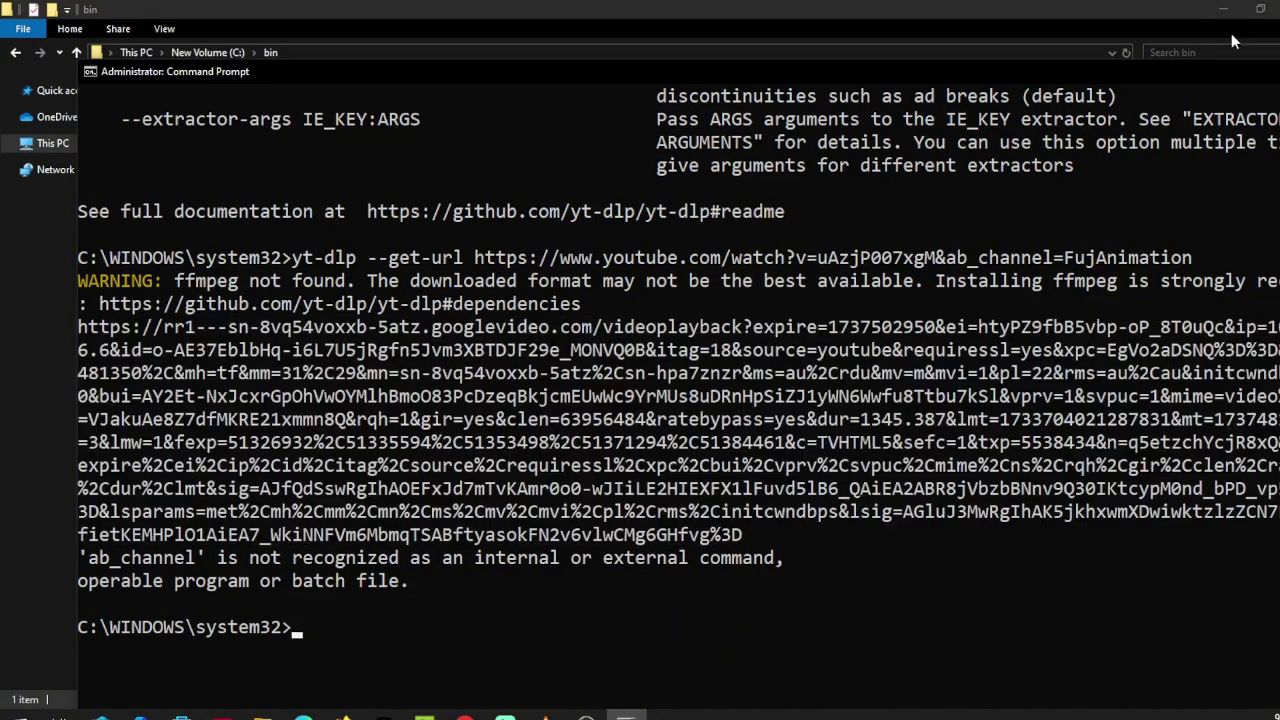
click(1224, 12)
click(1226, 12)
key(alt+Tab)
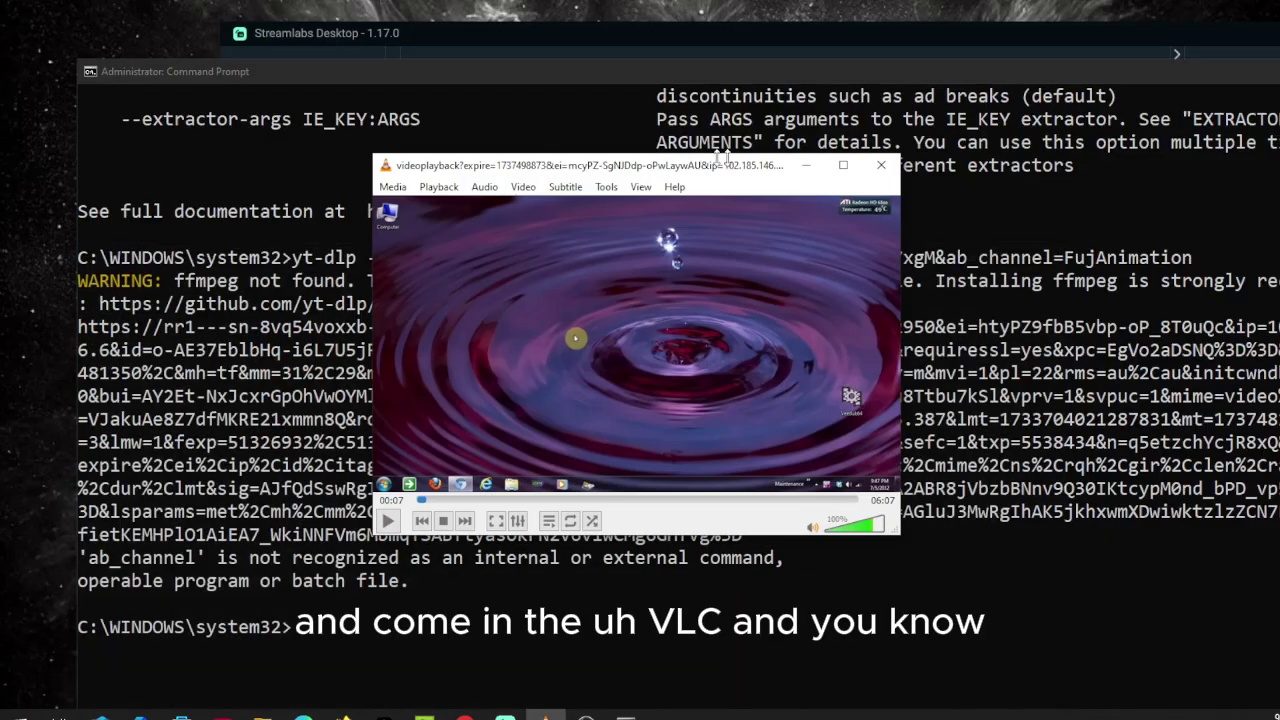
Open a network stream in VLC, replace the existing network URL with the copied stream URL, and play it
click(398, 187)
click(426, 279)
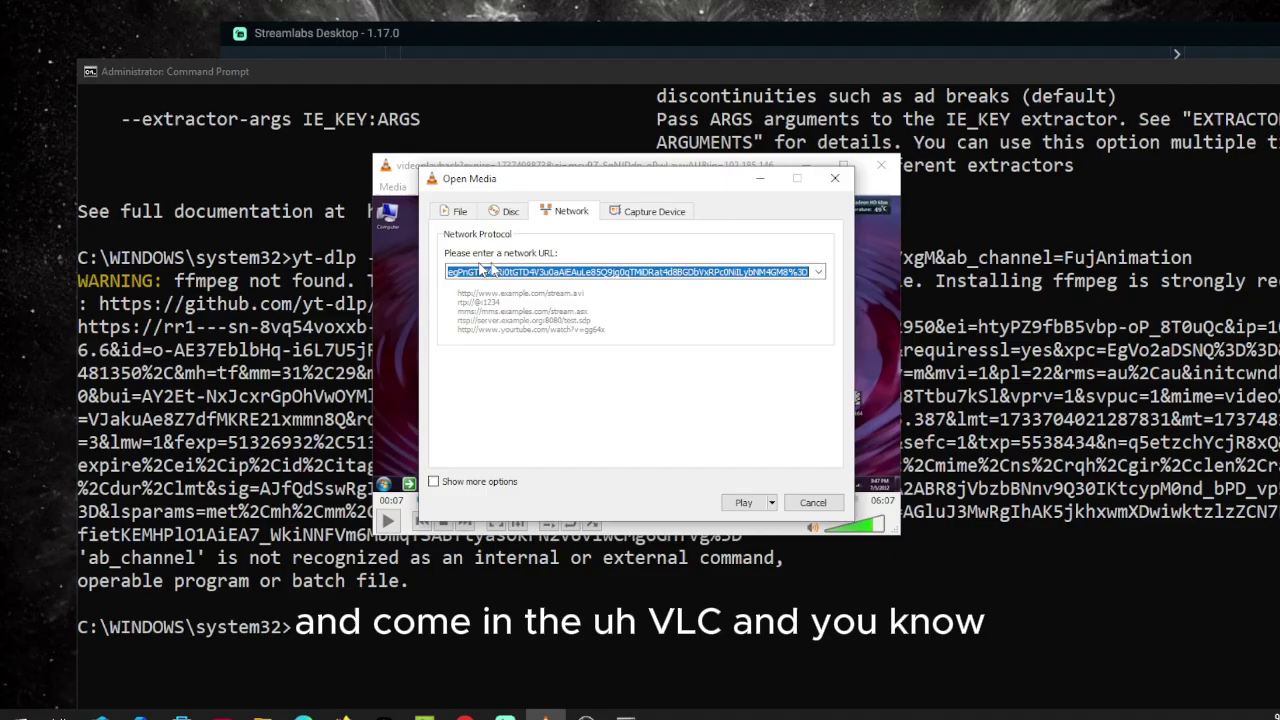
click(684, 279)
triple_click(630, 271)
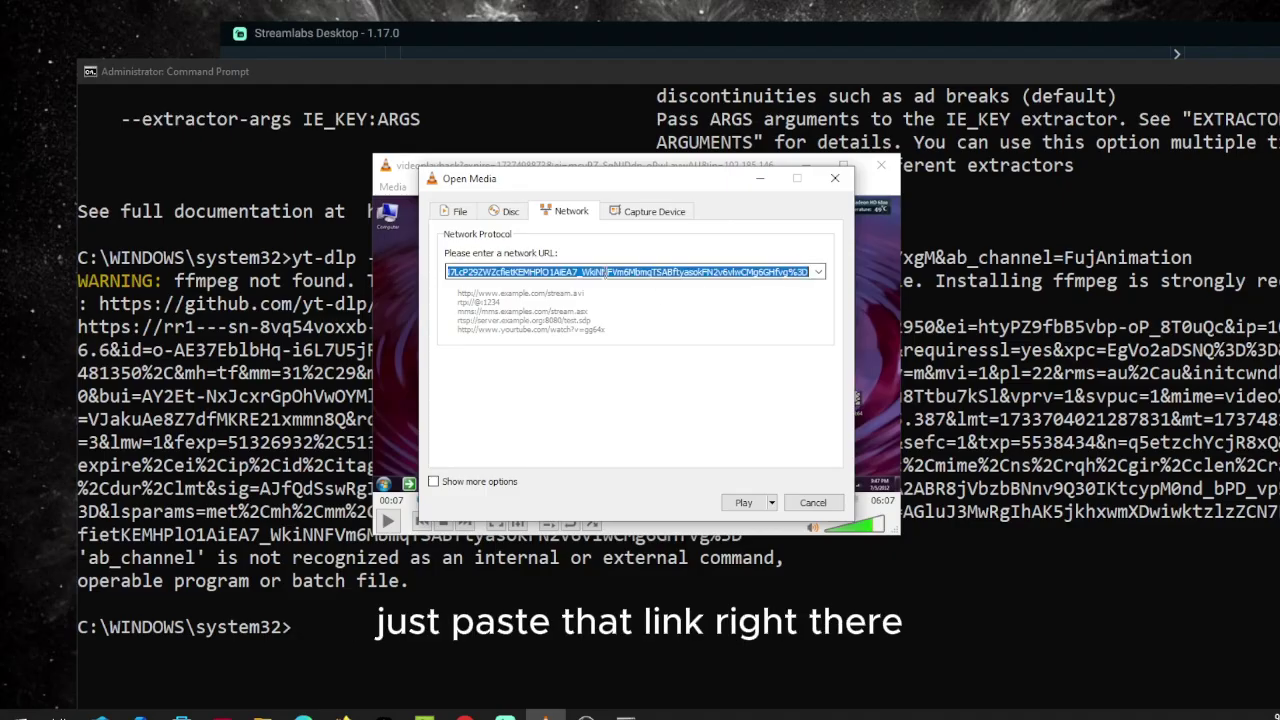
click(744, 503)
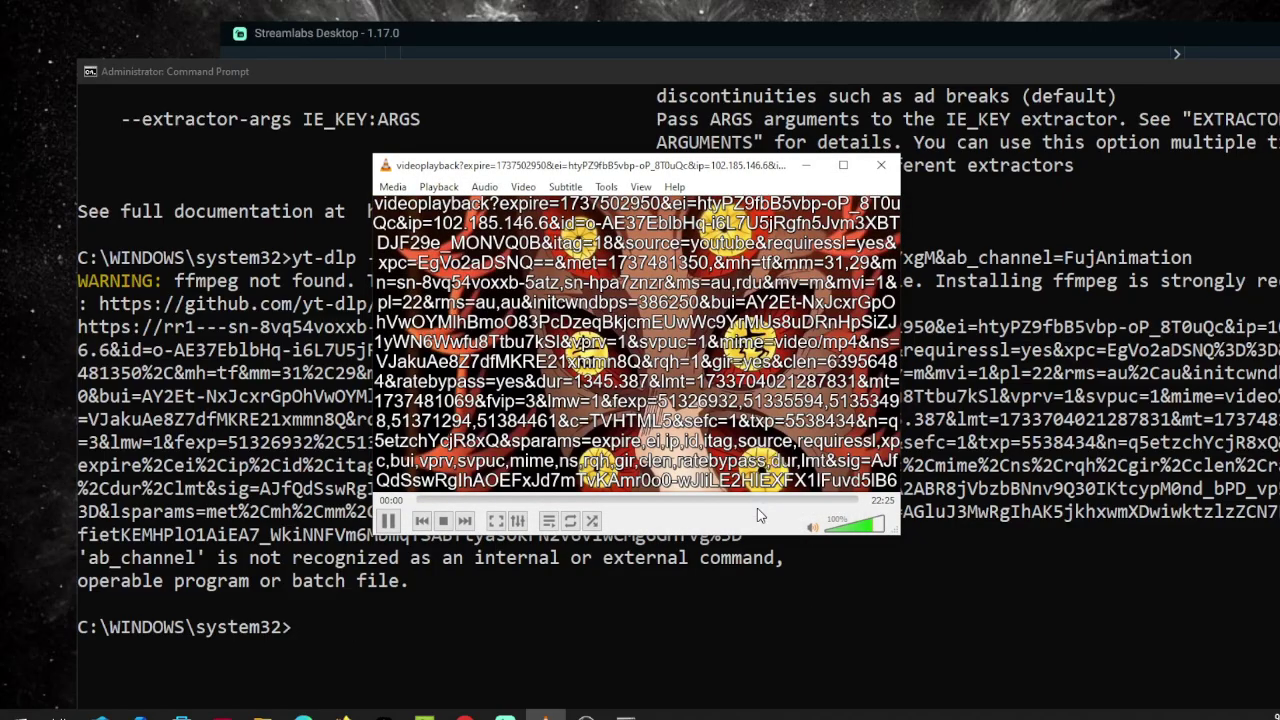
scroll(765, 522, down, 7)
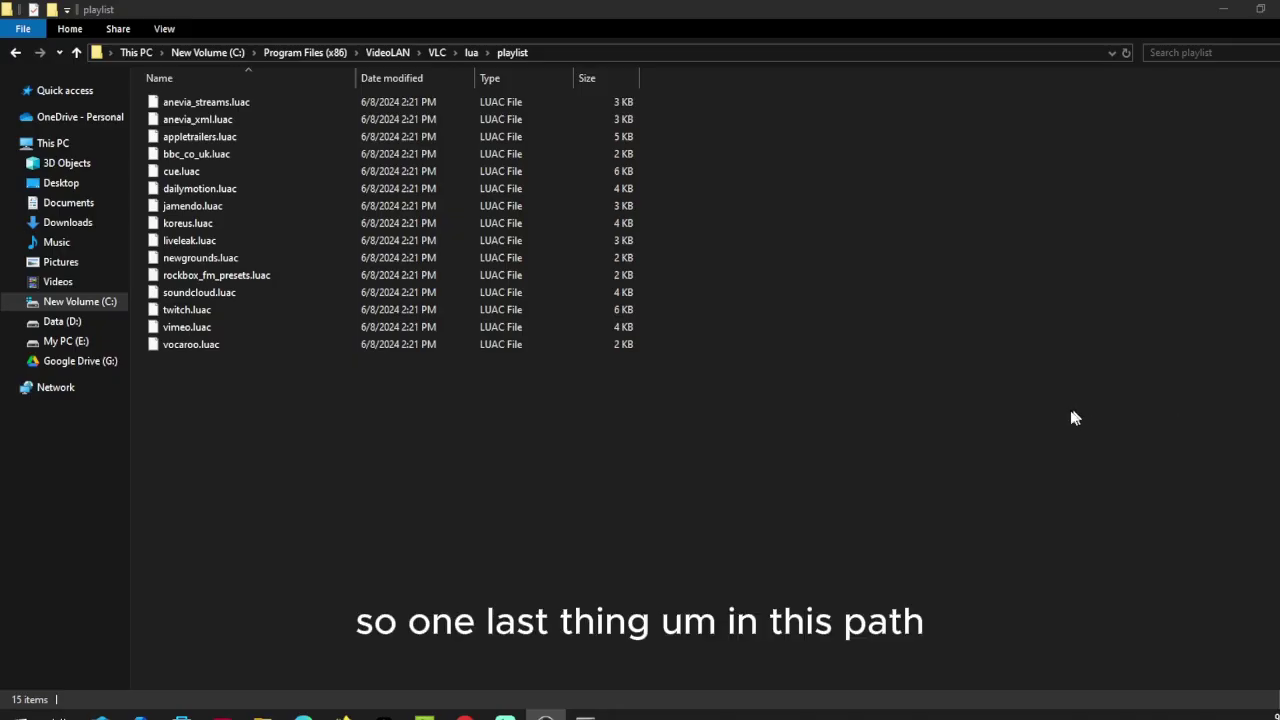
In File Explorer, enlarge the file icons and examine the path and contents of C:\Program Files (x86)\VideoLAN\VLC\lua\playlist
drag(980, 446, 648, 450)
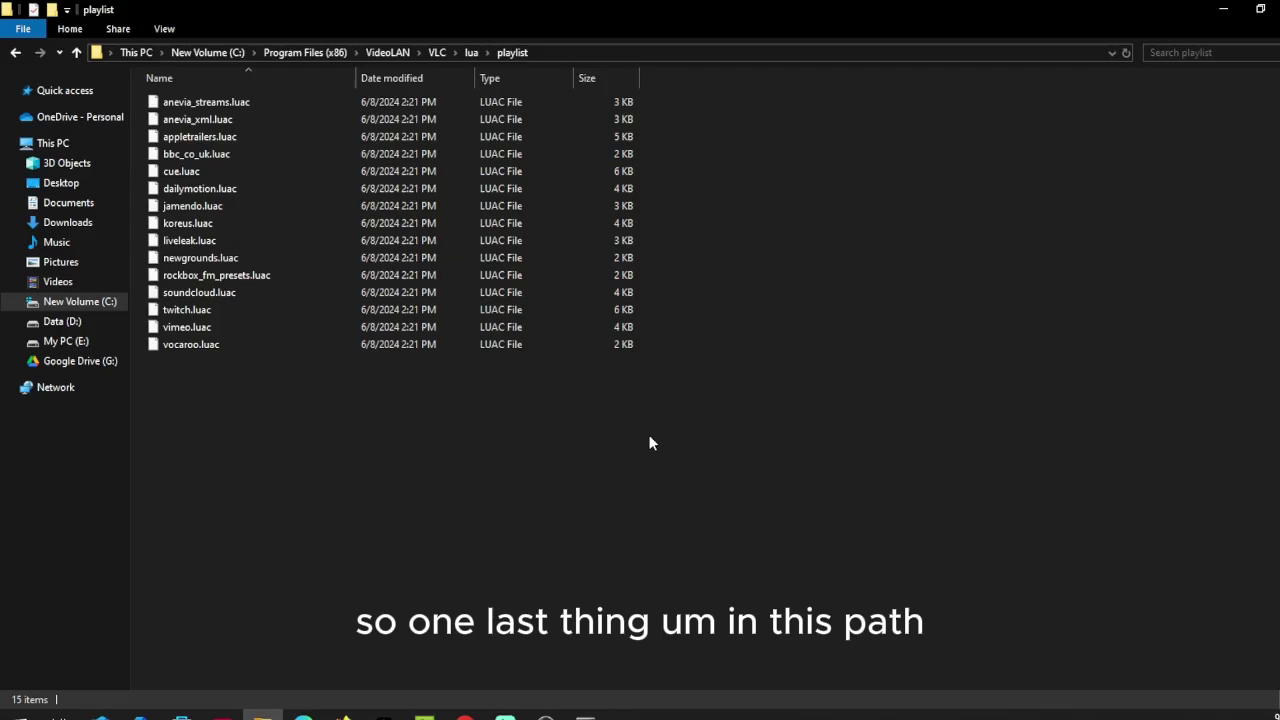
ctrl+scroll(651, 350, up, 3)
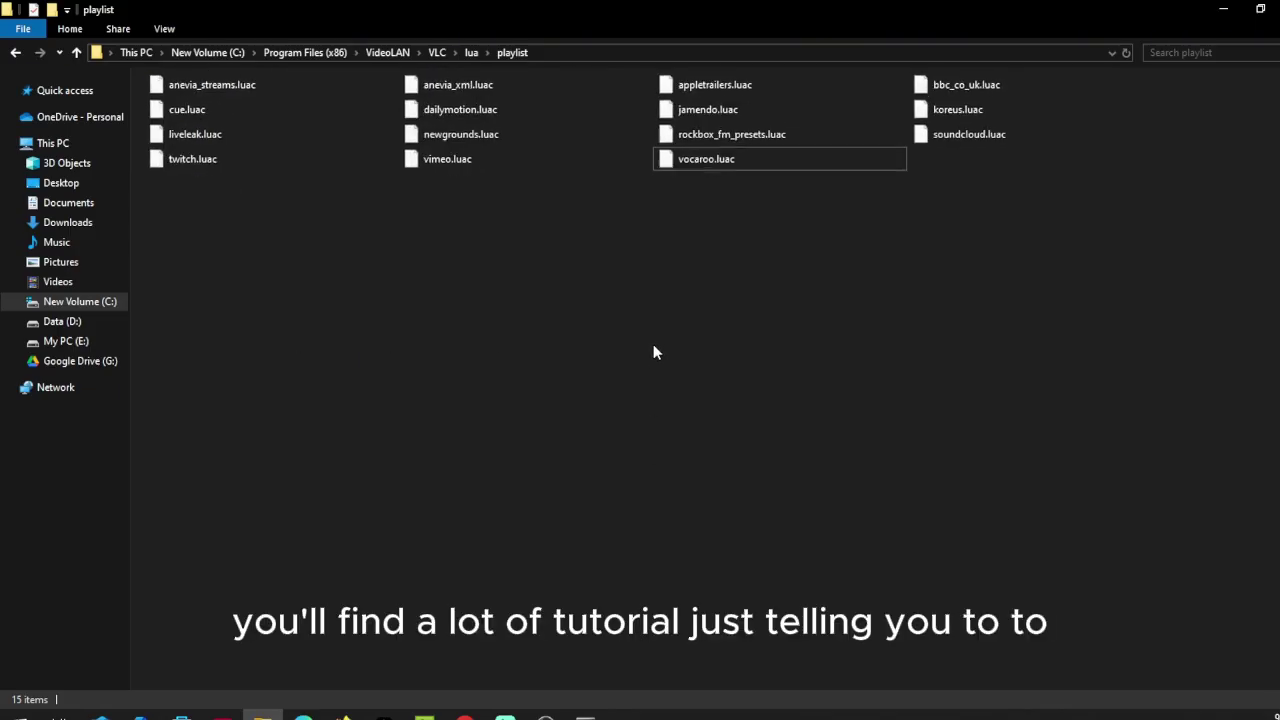
ctrl+scroll(655, 350, up, 2)
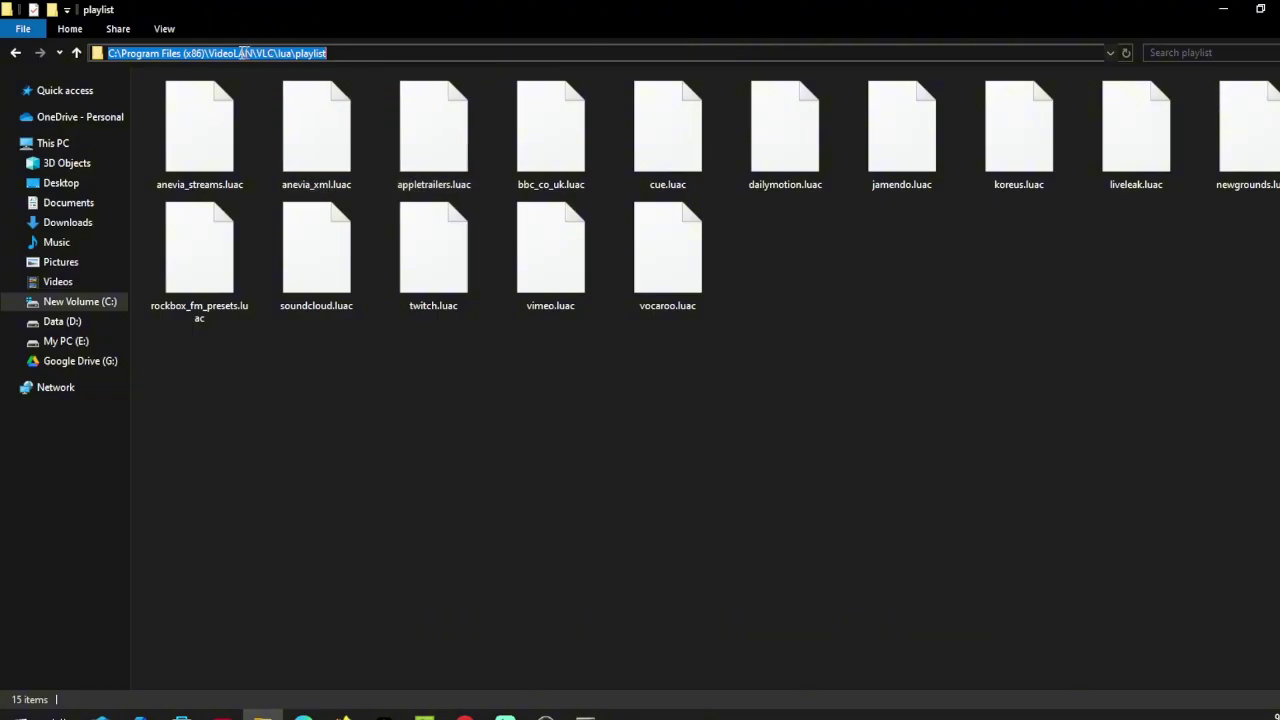
click(358, 53)
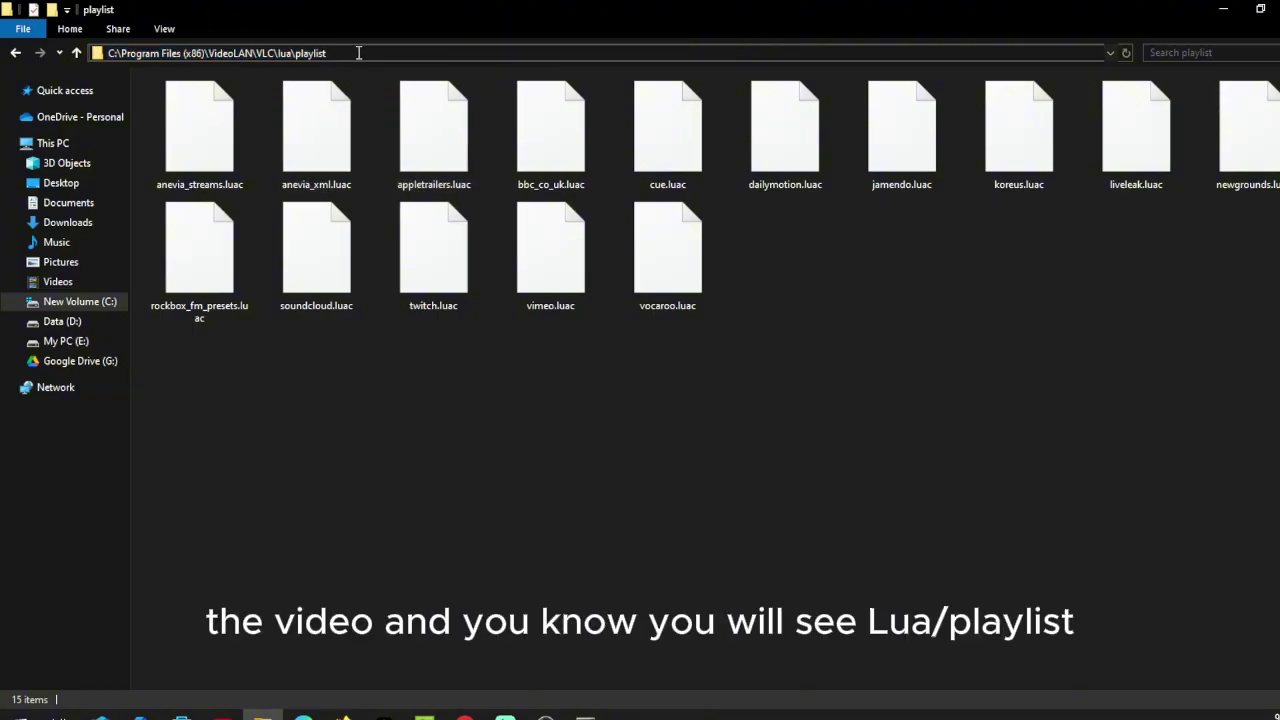
right_click(776, 246)
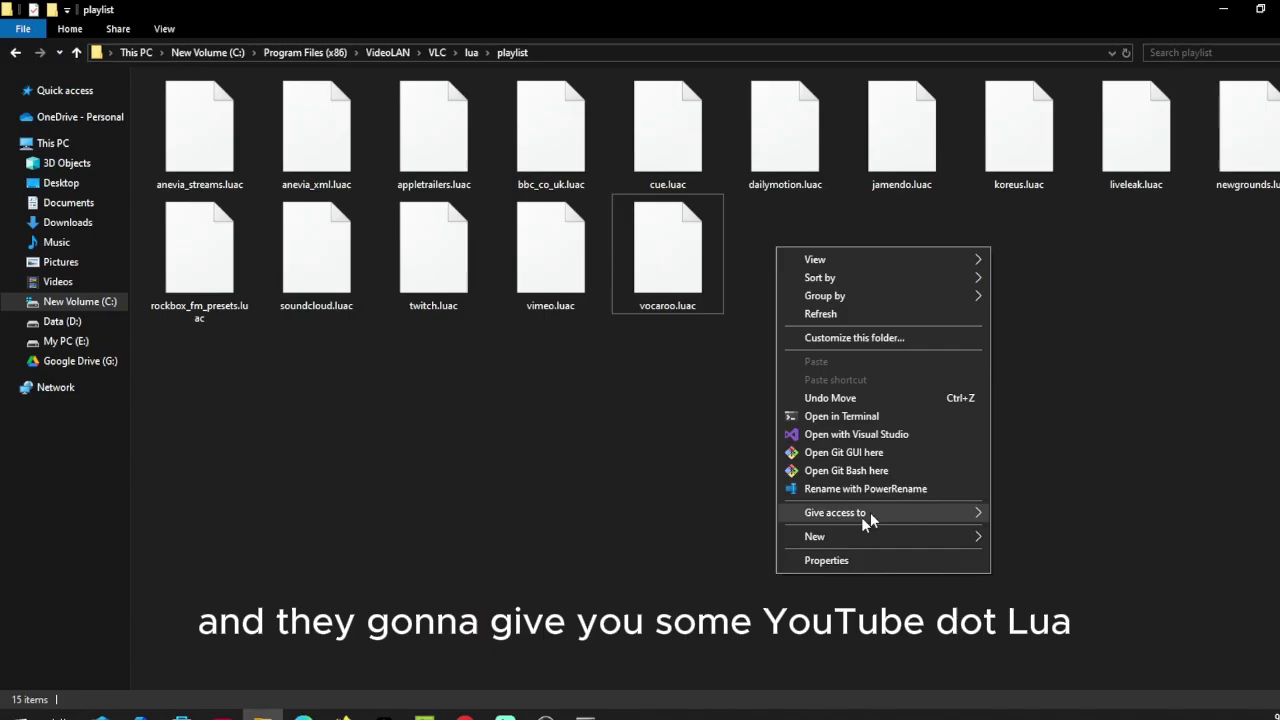
click(1095, 335)
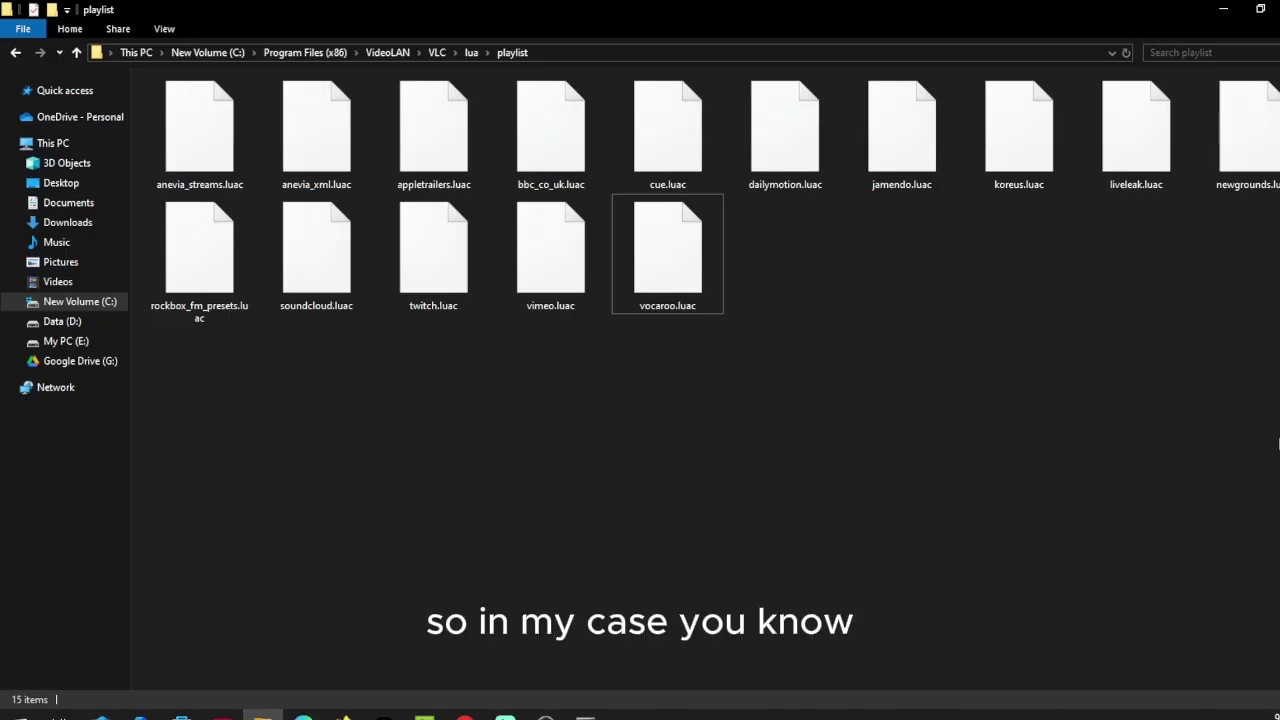
Clear the file selection and start a file search in the VLC playlist folder
drag(1278, 465, 556, 185)
click(991, 380)
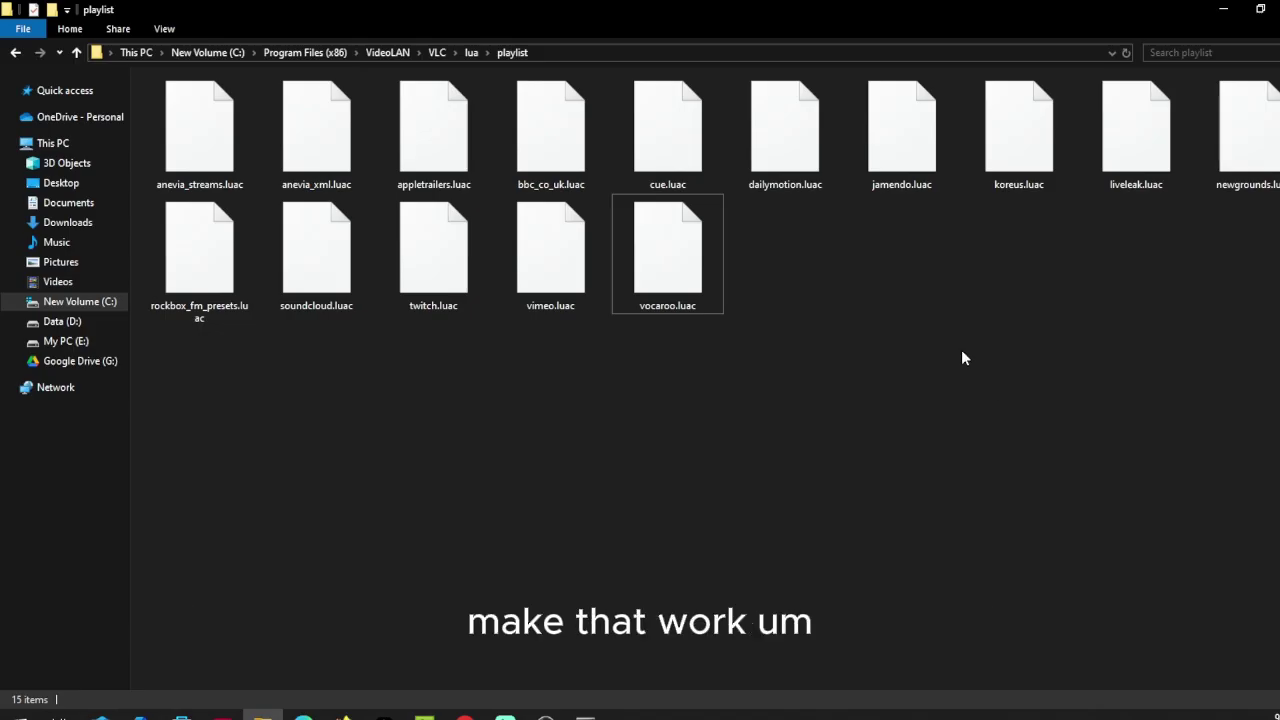
key(ctrl+f)
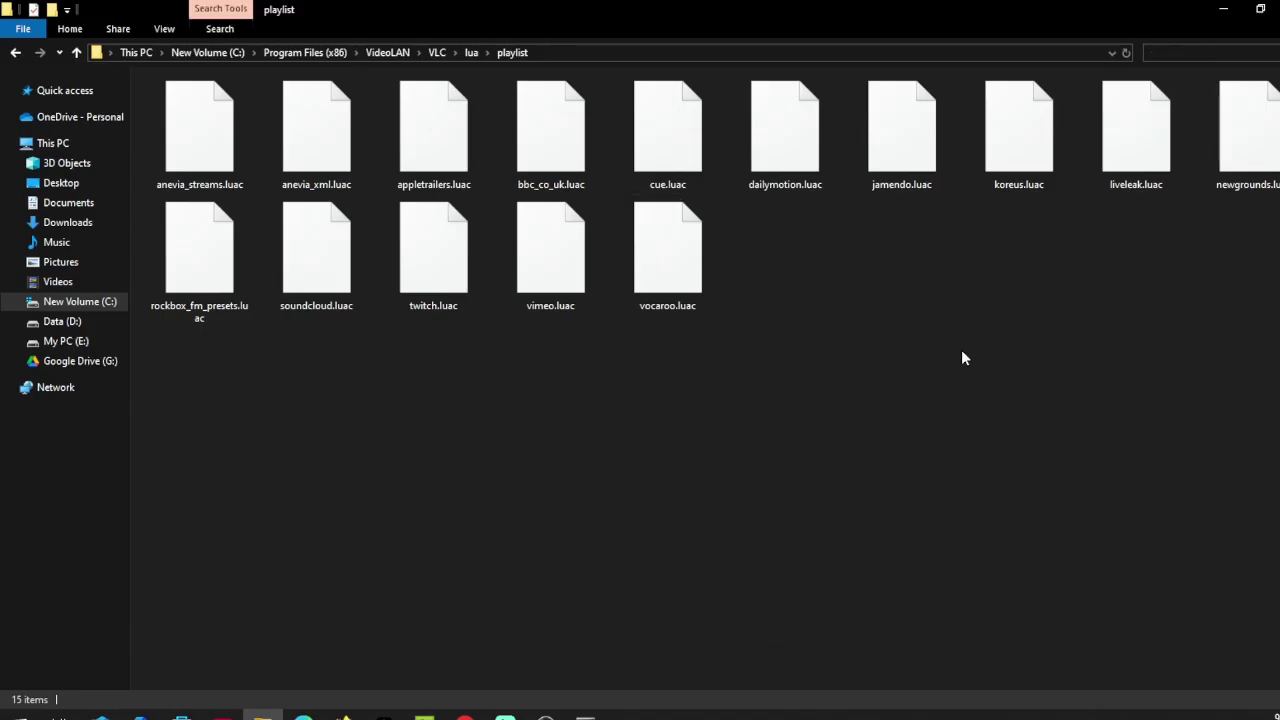